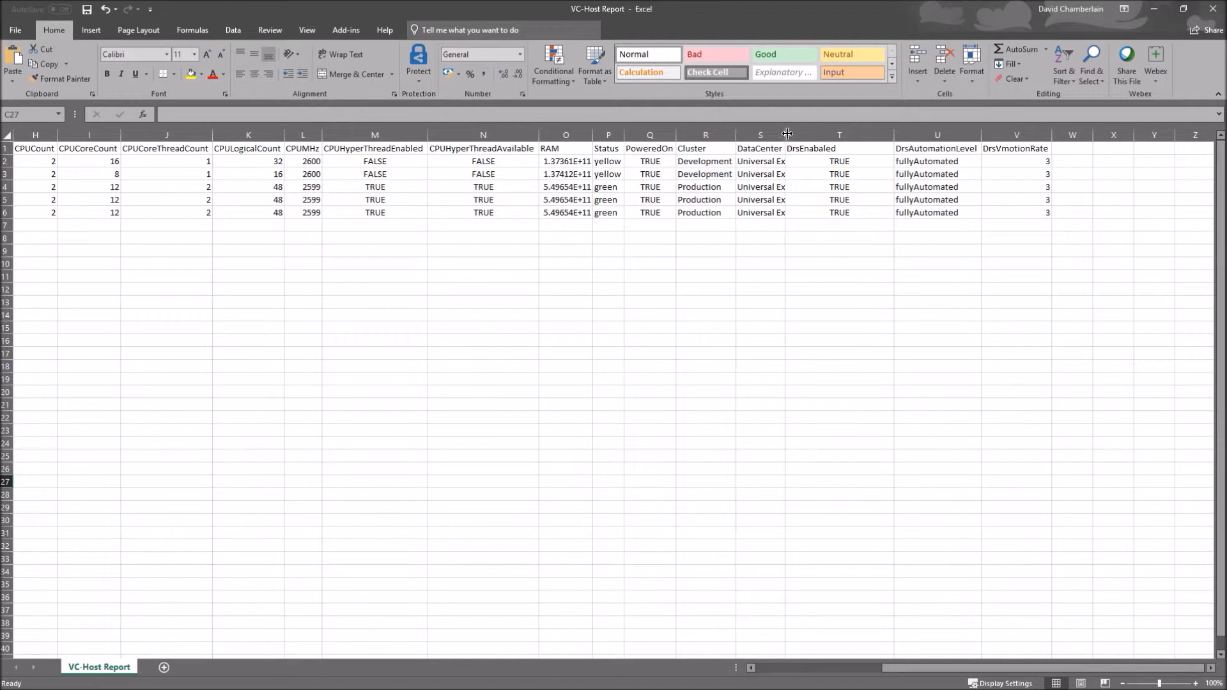
- Fit the DataCenter column's width to its contents in the VC-Host Report
{"action": "double_click", "coordinate": [785, 135]}
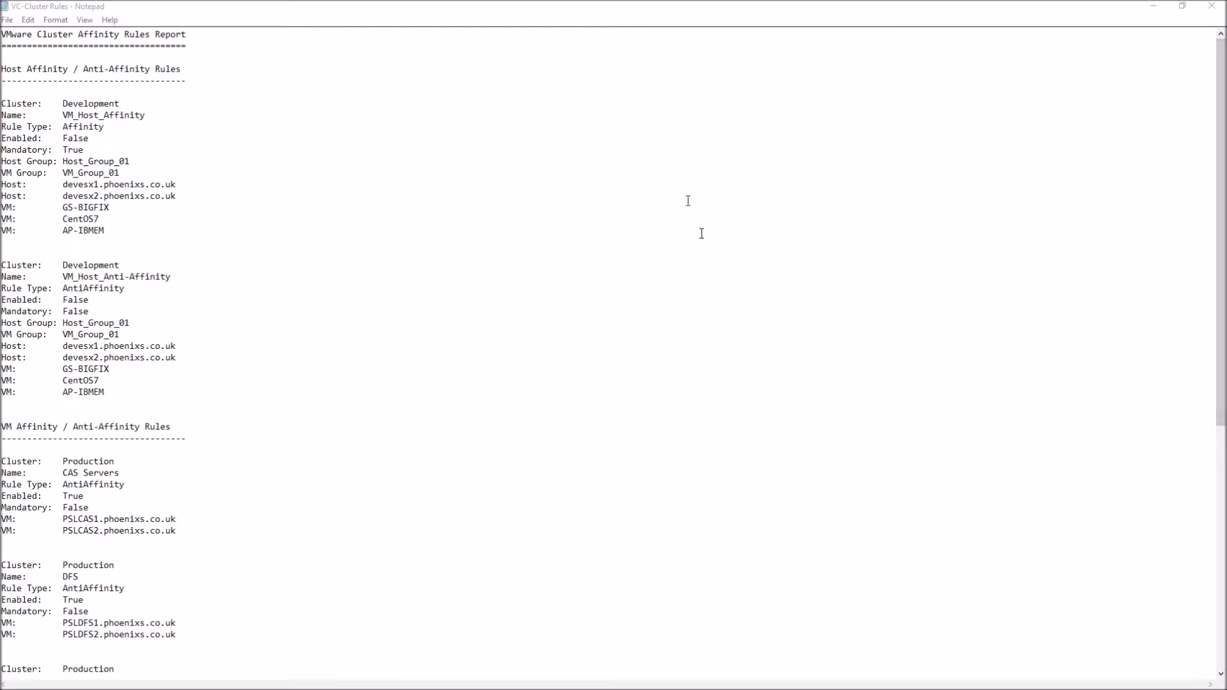
{"action": "left_click_drag", "start_coordinate": [662, 14], "coordinate": [602, 68]}
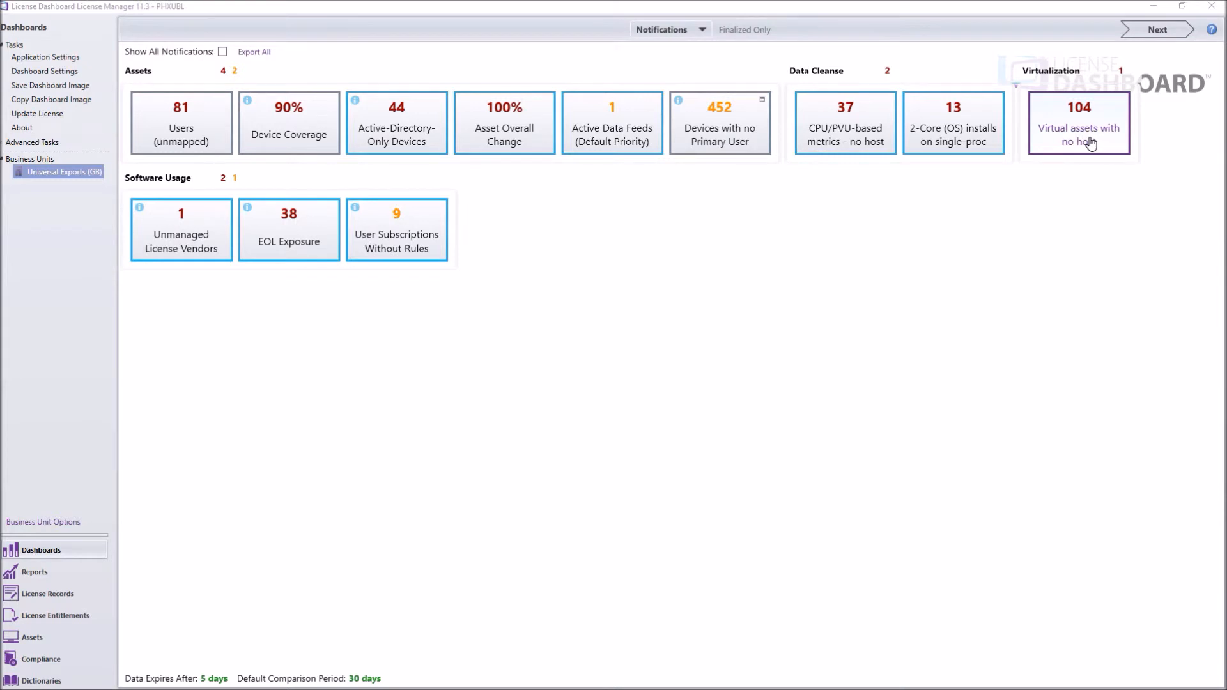
- Switch to License Manager and look up the manufacturer "microsoft" in the dictionaries
{"action": "mouse_move", "coordinate": [76, 687]}
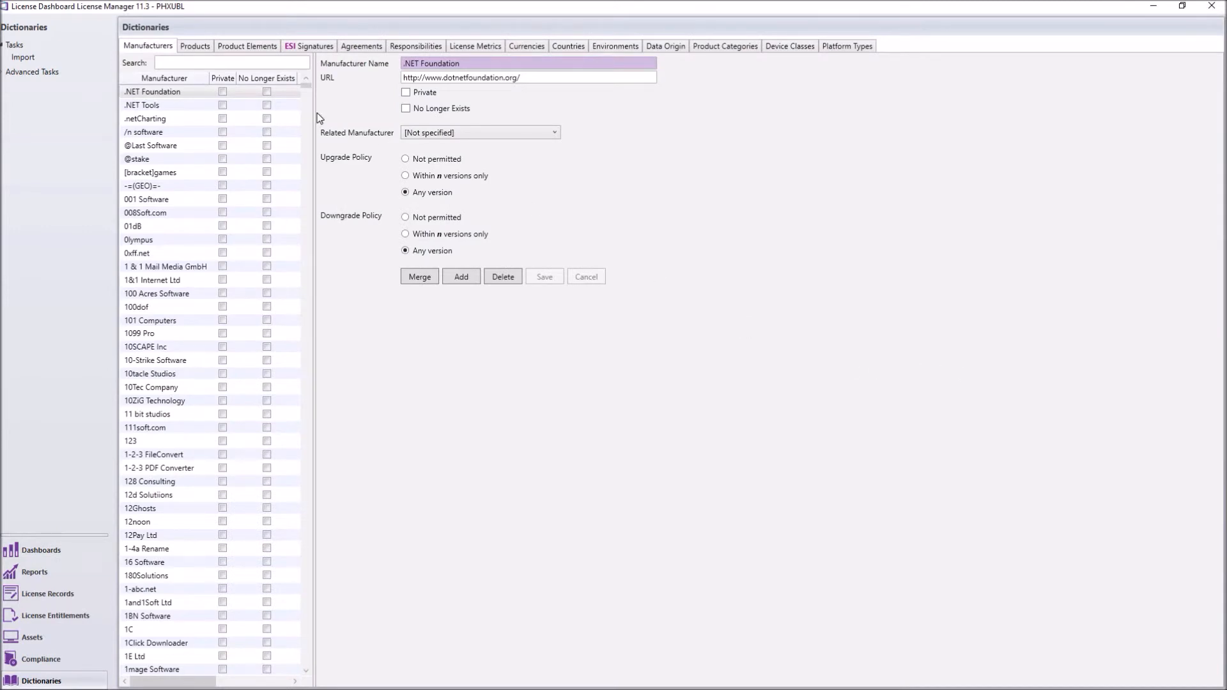
{"action": "left_click", "coordinate": [158, 62]}
{"action": "type", "text": "microsoft"}
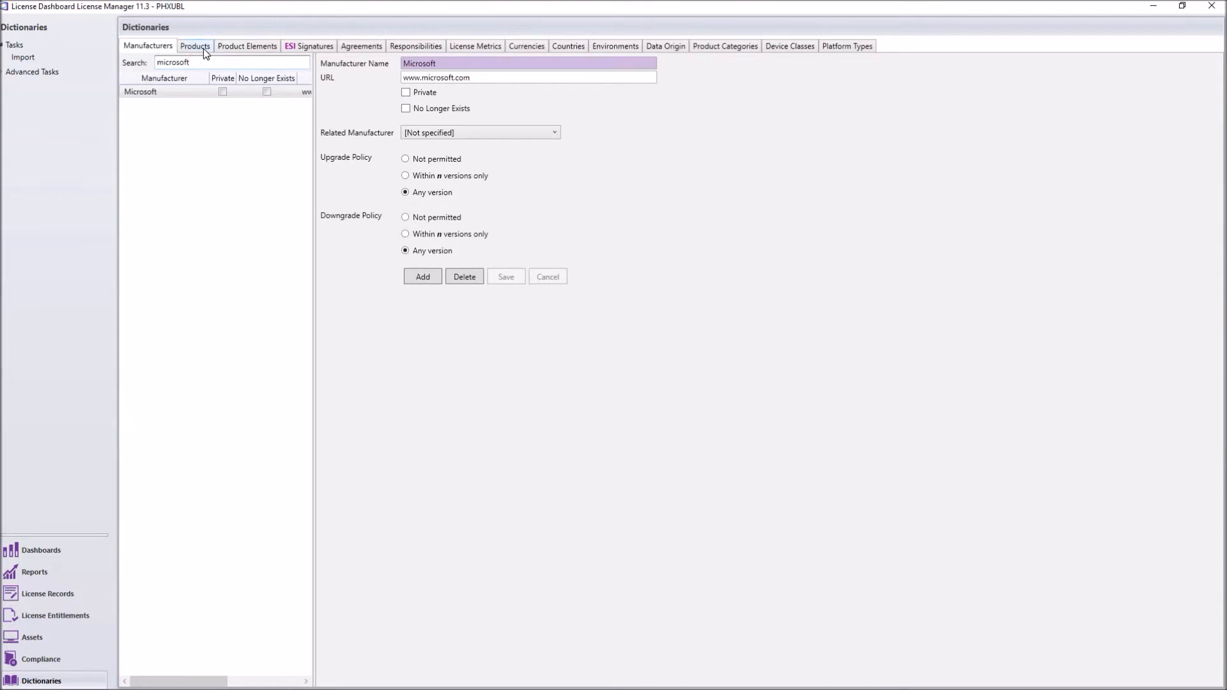
- Search Microsoft's products for "windows server" and view the Windows Server Datacenter 2008 R2 record
{"action": "left_click", "coordinate": [195, 46]}
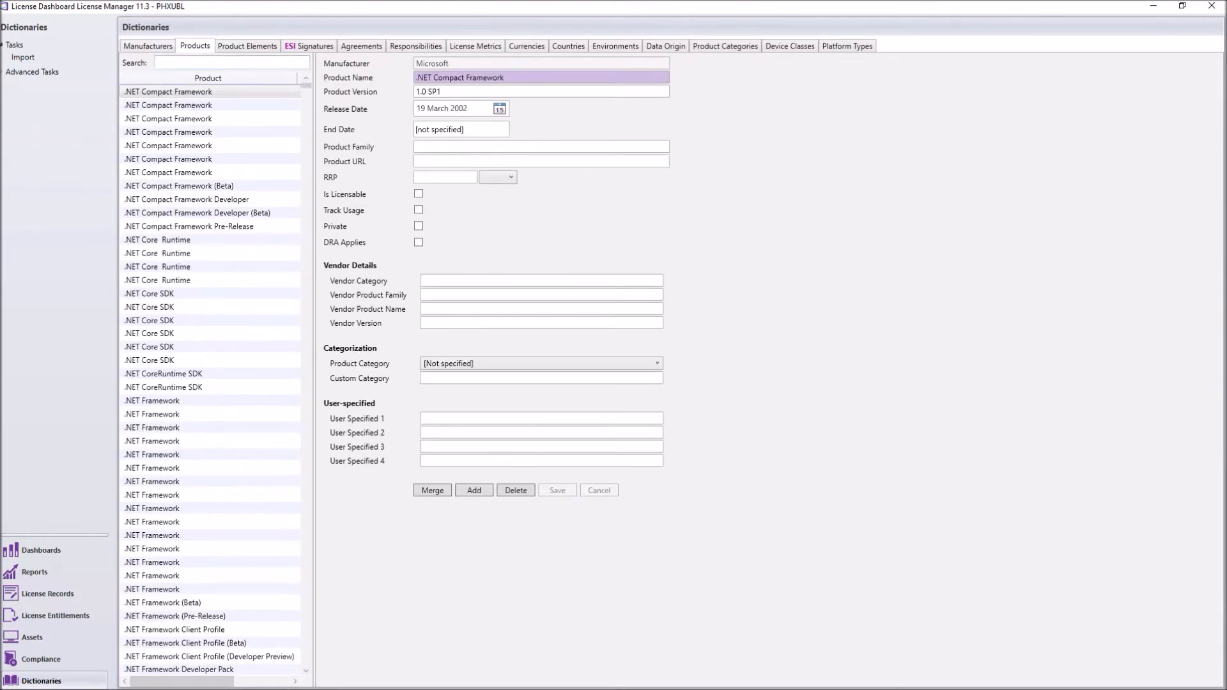
{"action": "type", "text": "windows server"}
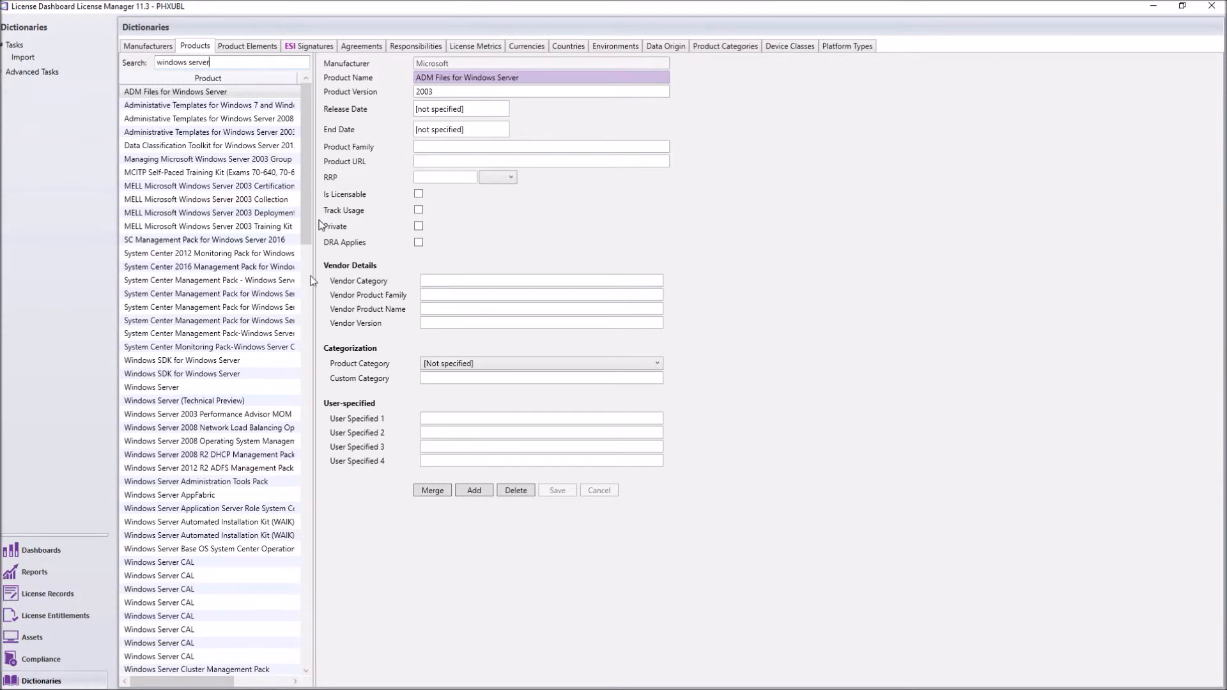
{"action": "scroll", "coordinate": [225, 342], "scroll_direction": "down", "scroll_amount": 9}
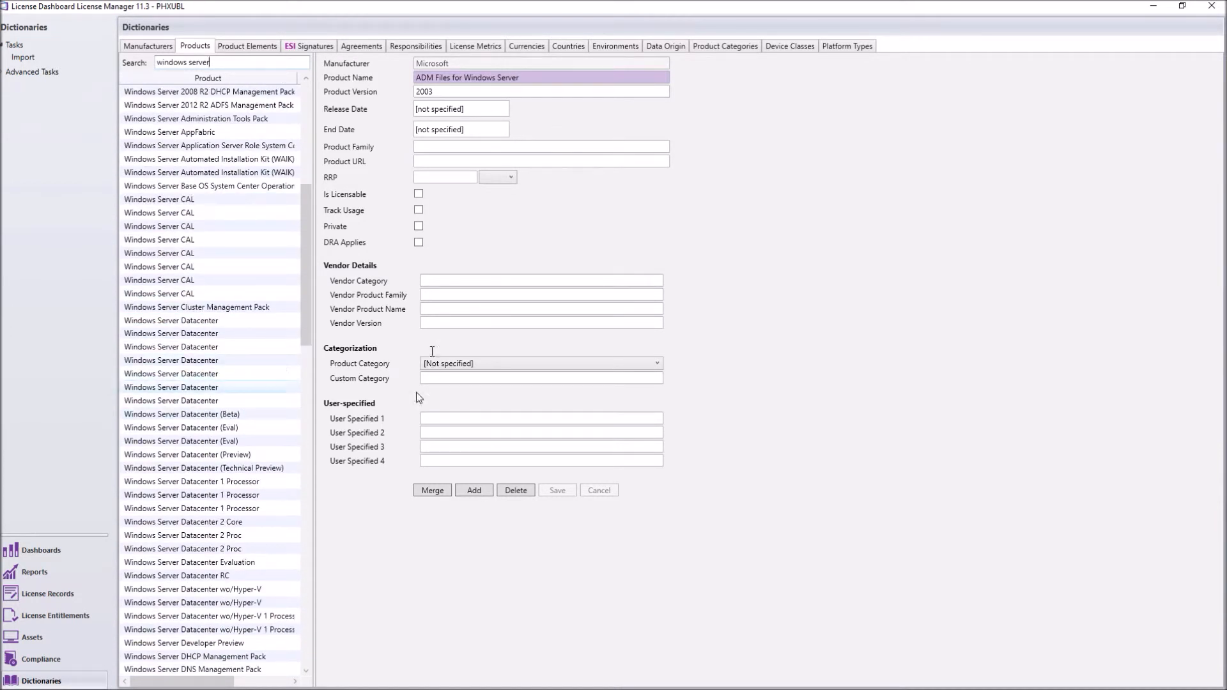
{"action": "left_click", "coordinate": [197, 357]}
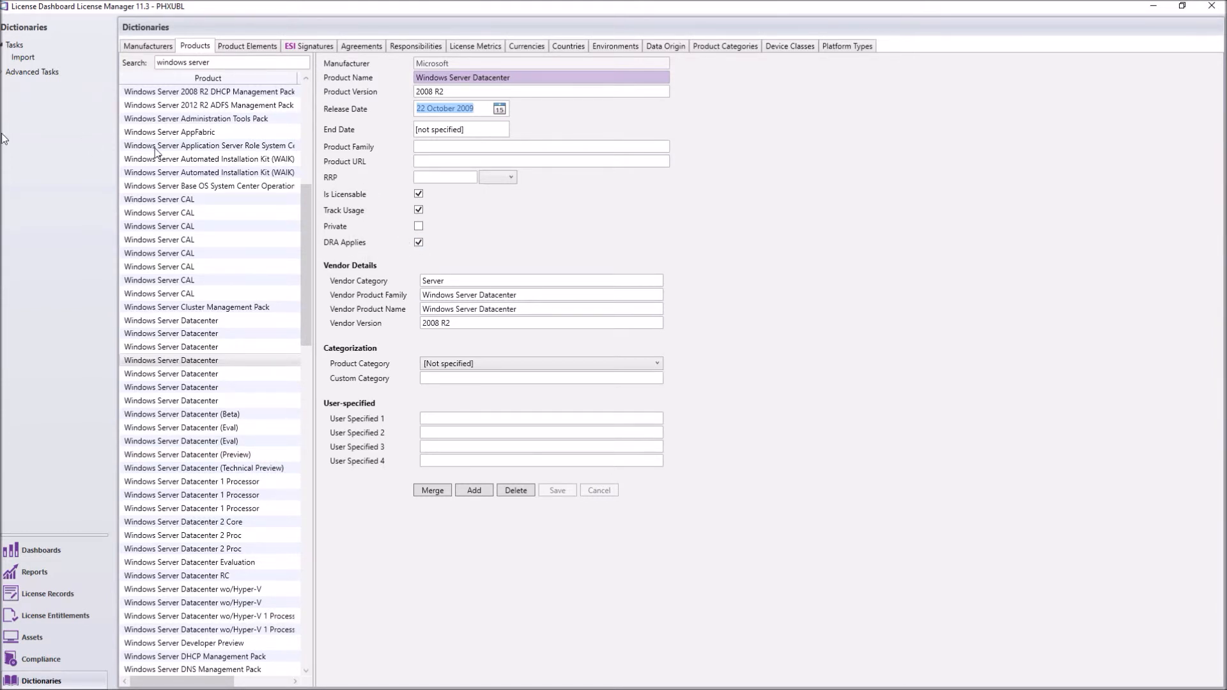
- Look at the product attributes export options under the advanced dictionary tasks, and leave without exporting
{"action": "left_click", "coordinate": [7, 72]}
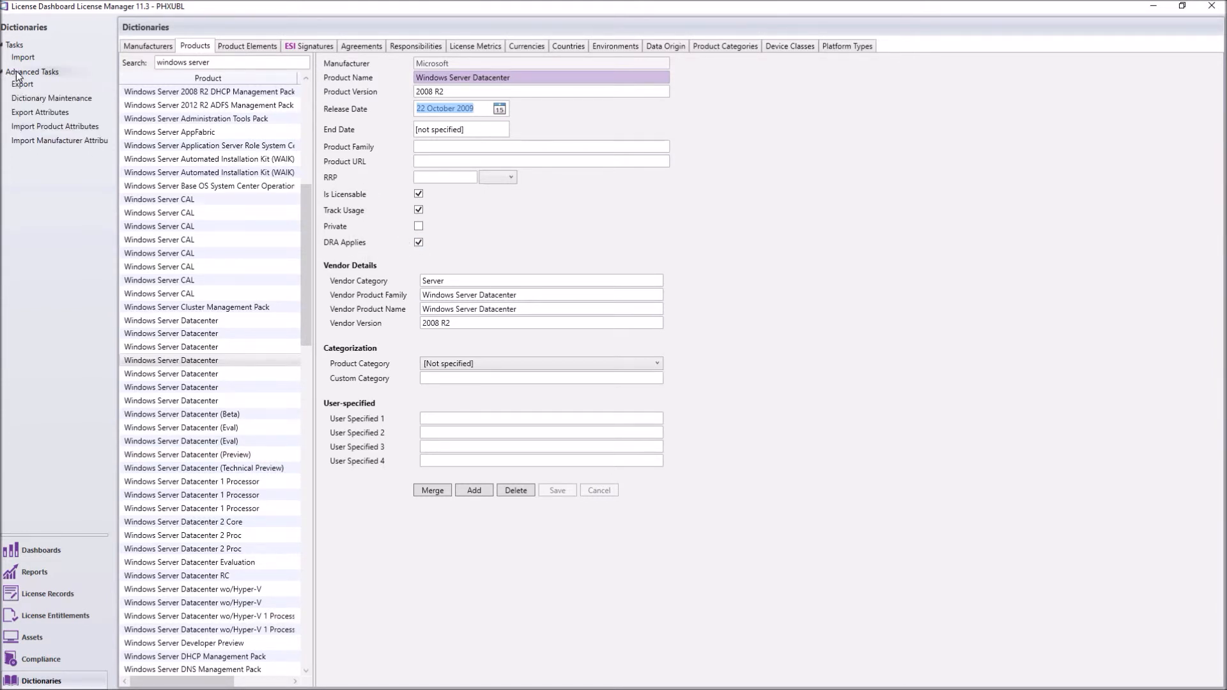
{"action": "left_click", "coordinate": [65, 110]}
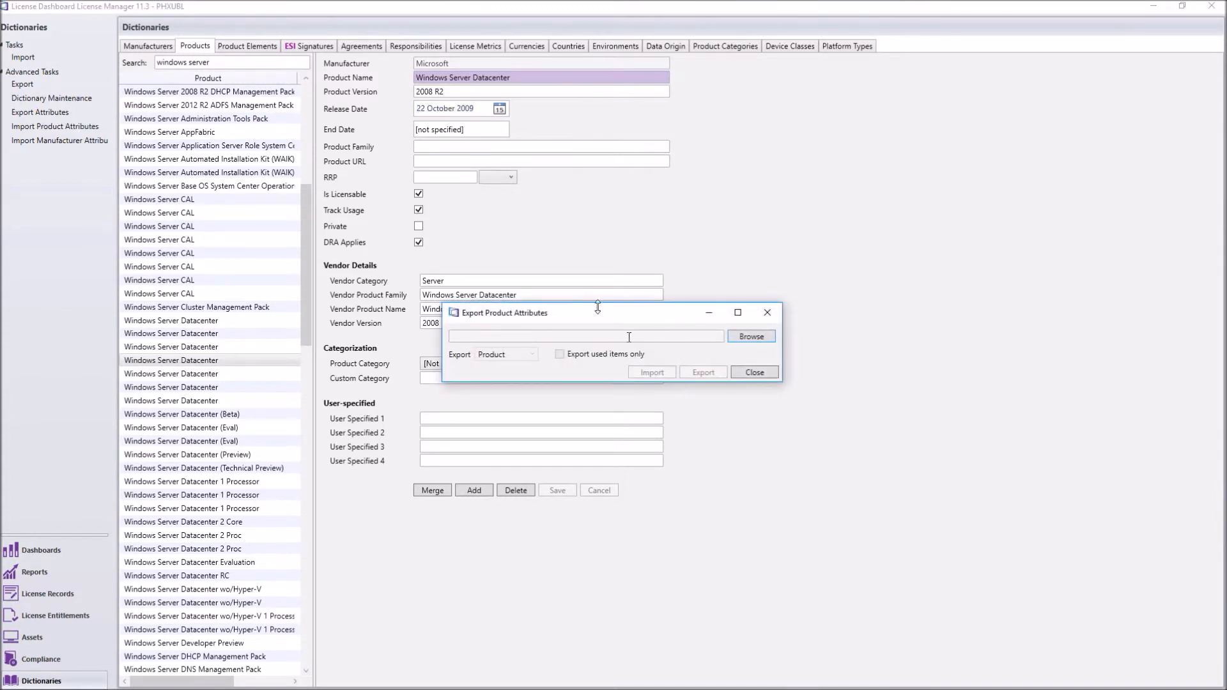
{"action": "left_click", "coordinate": [765, 369]}
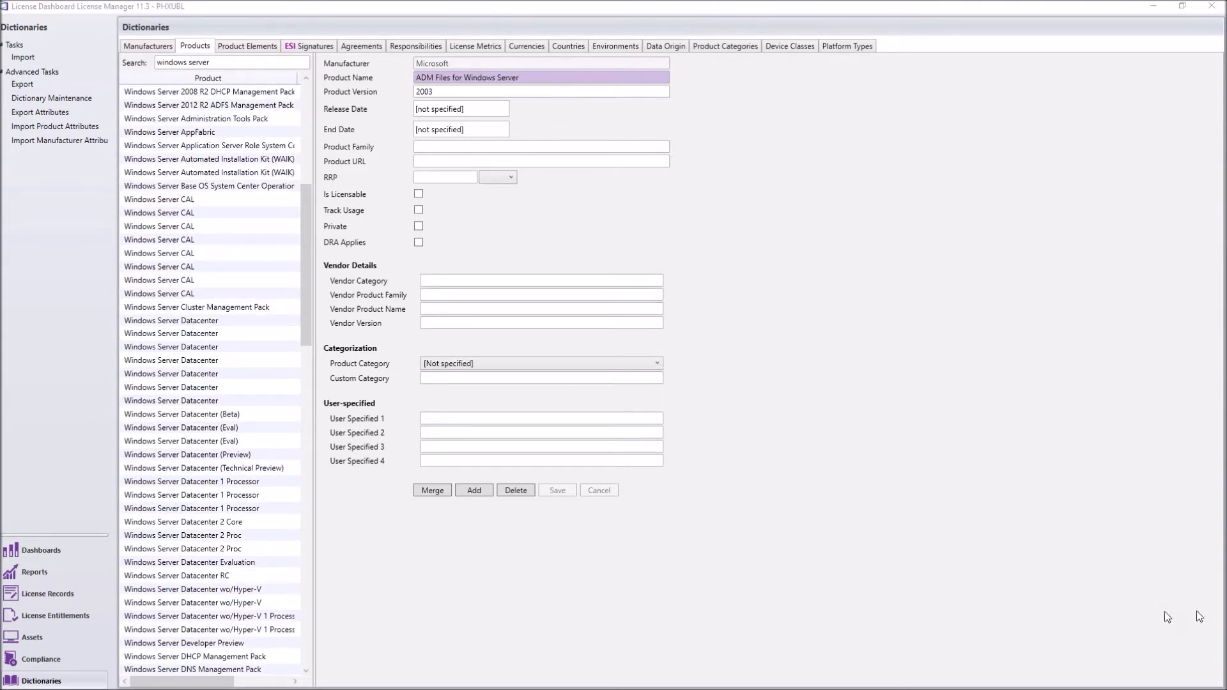
- Show the virtualization environment of the Universal Exports assets and expand the Development cluster
{"action": "mouse_move", "coordinate": [368, 687]}
{"action": "left_click", "coordinate": [32, 637]}
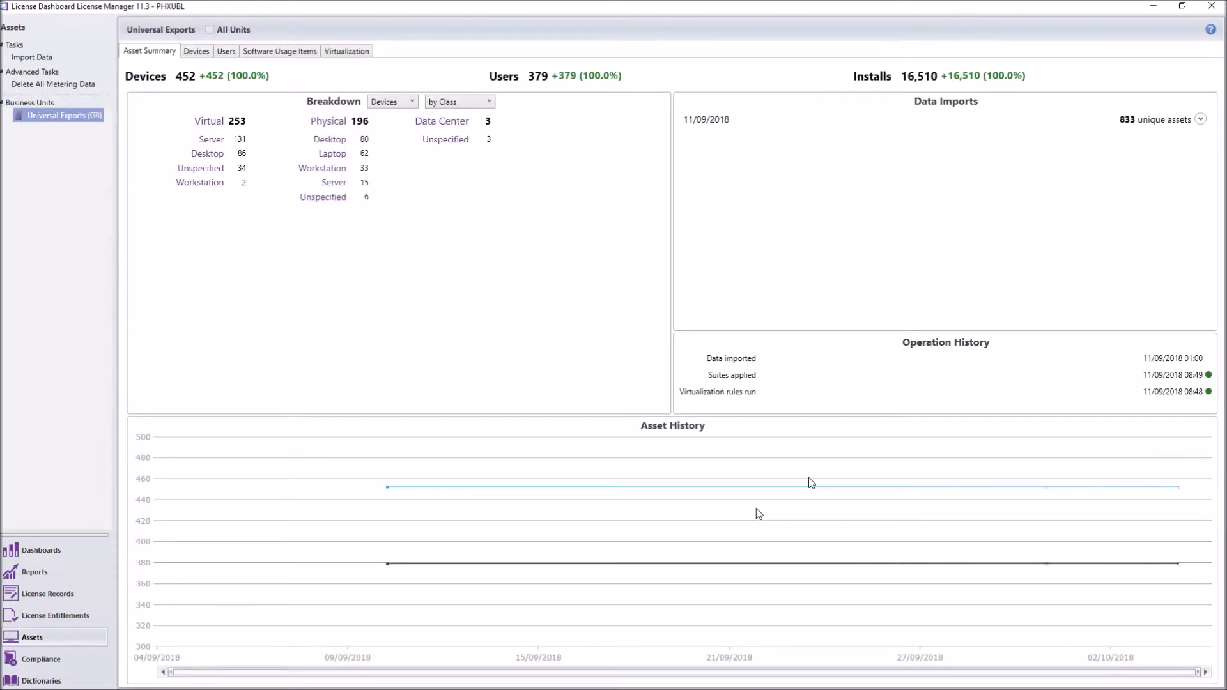
{"action": "left_click", "coordinate": [347, 51]}
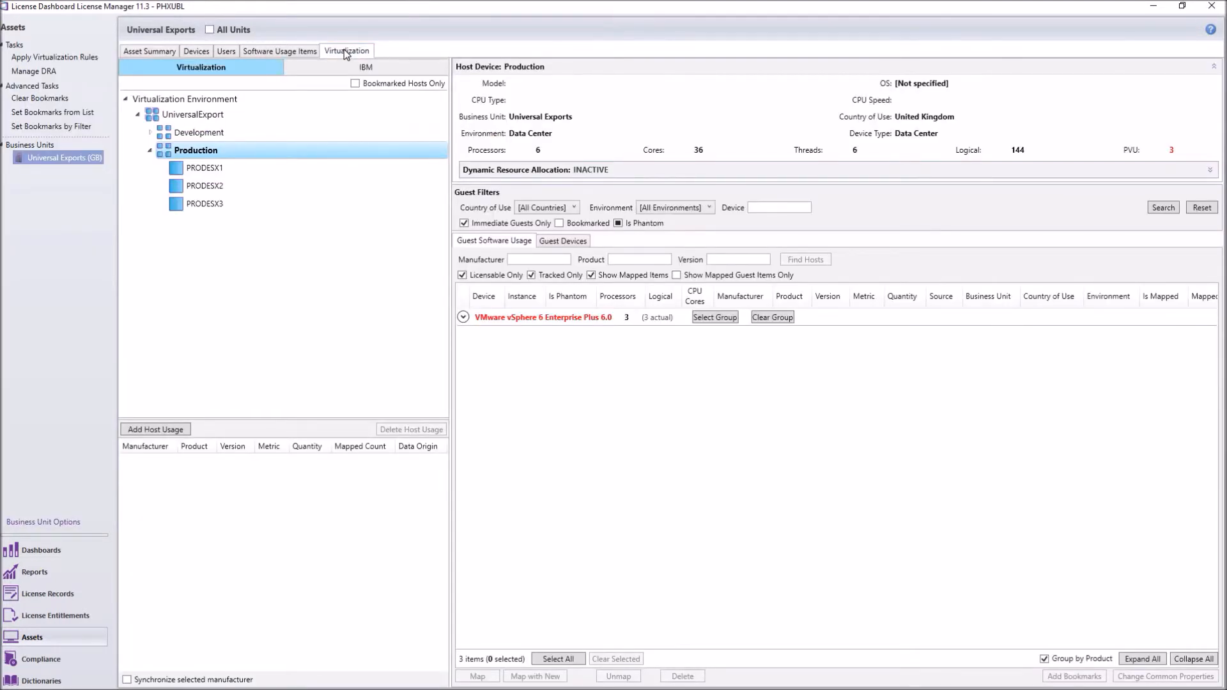
{"action": "left_click", "coordinate": [150, 133]}
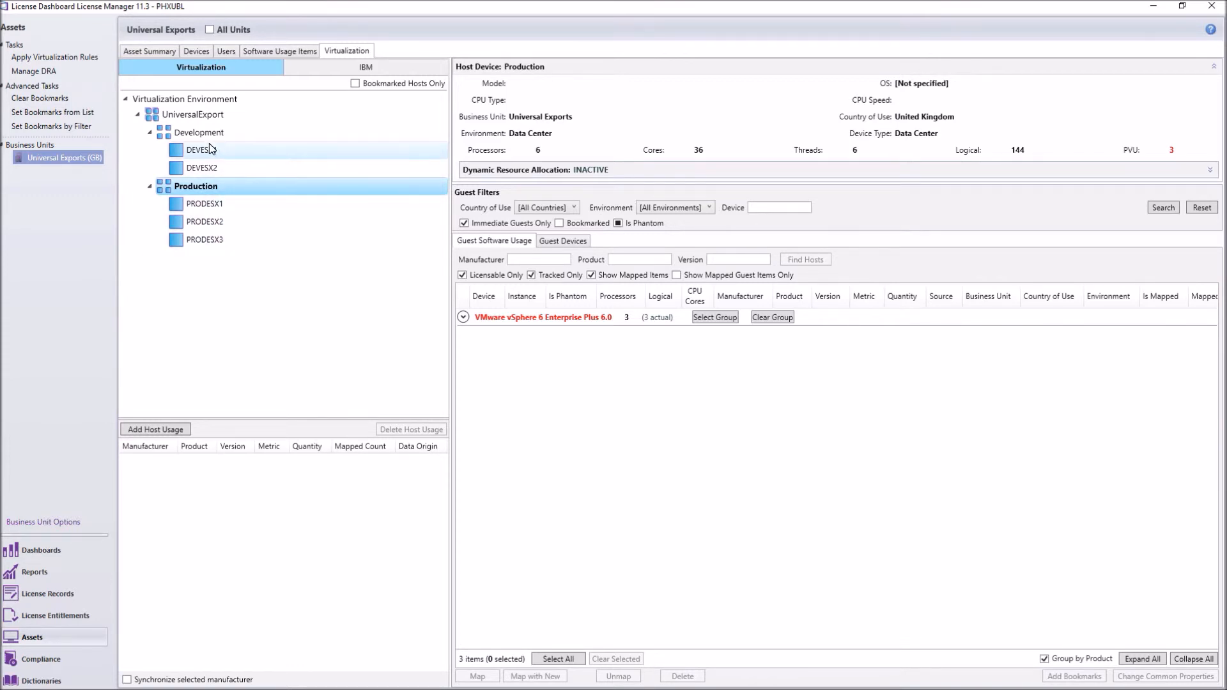
- Review the host details and guest software usage of PRODESX1, PRODESX2 and PRODESX3
{"action": "left_click", "coordinate": [216, 204]}
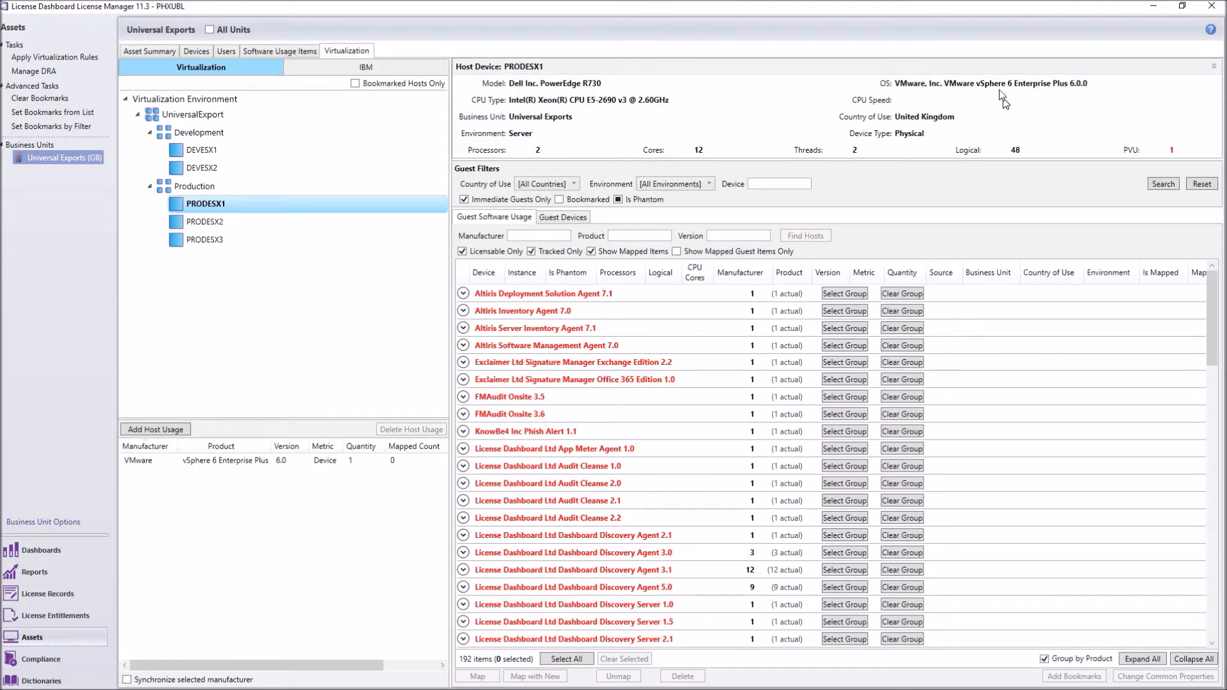
{"action": "left_click", "coordinate": [199, 223]}
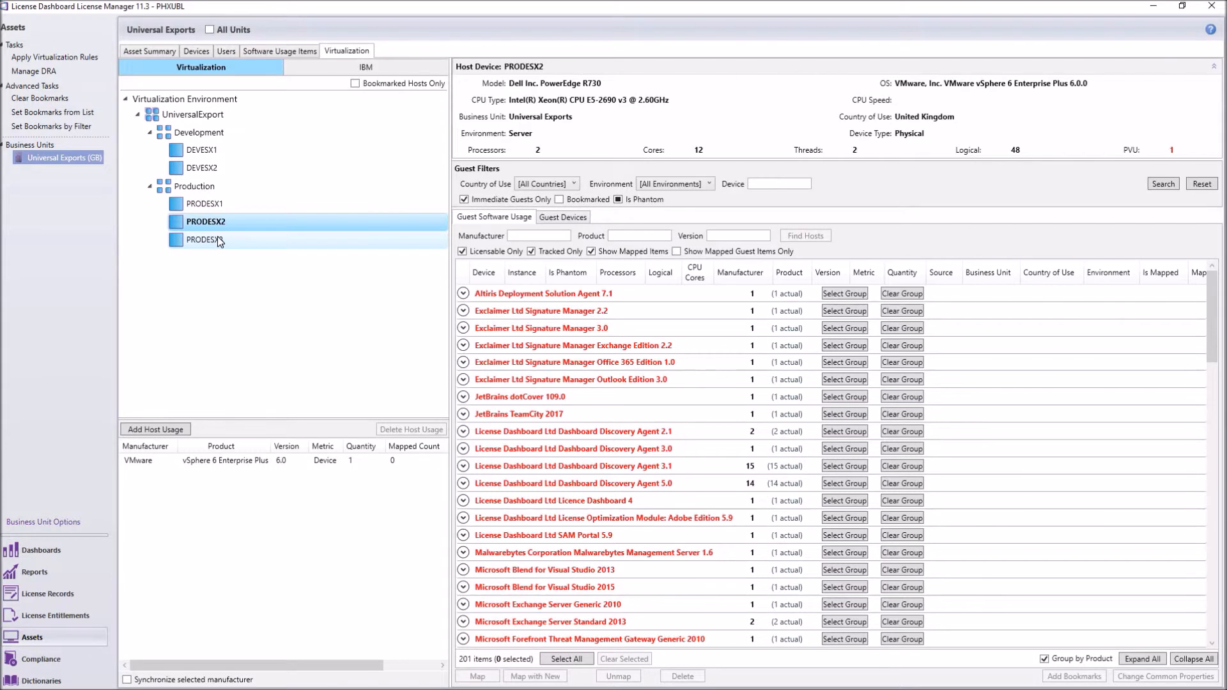
{"action": "left_click", "coordinate": [218, 240]}
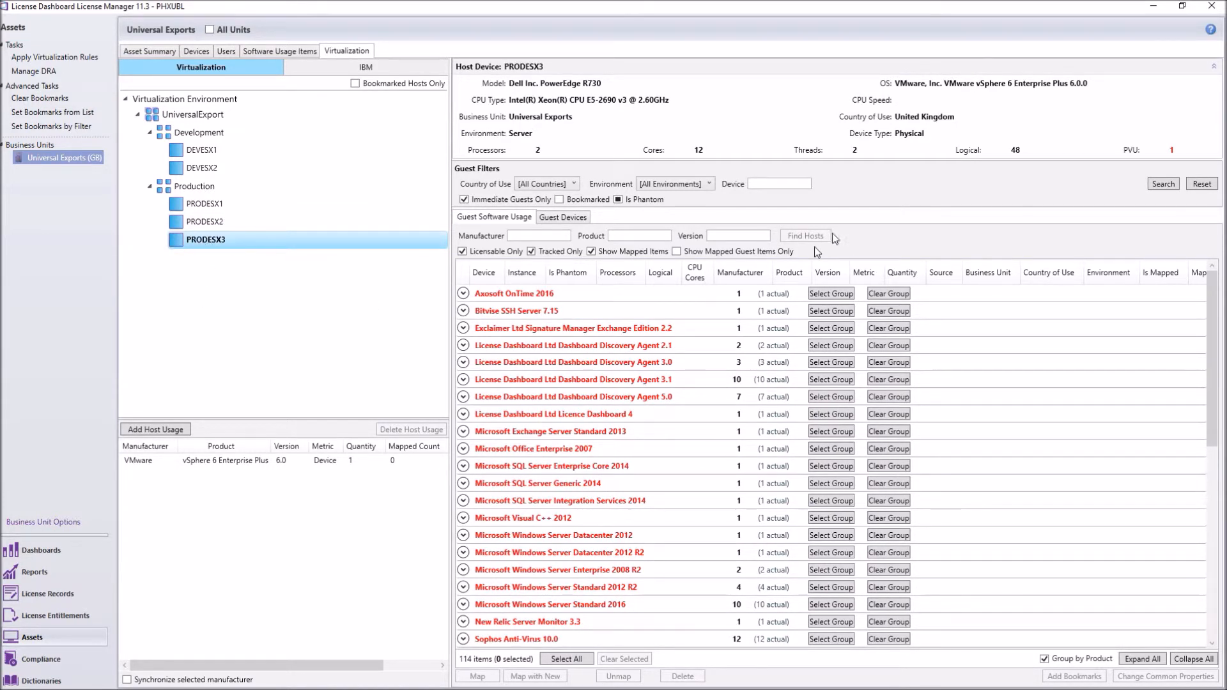
- Examine the guest devices on each Production host, from PRODESX3 back to PRODESX1
{"action": "left_click", "coordinate": [562, 219]}
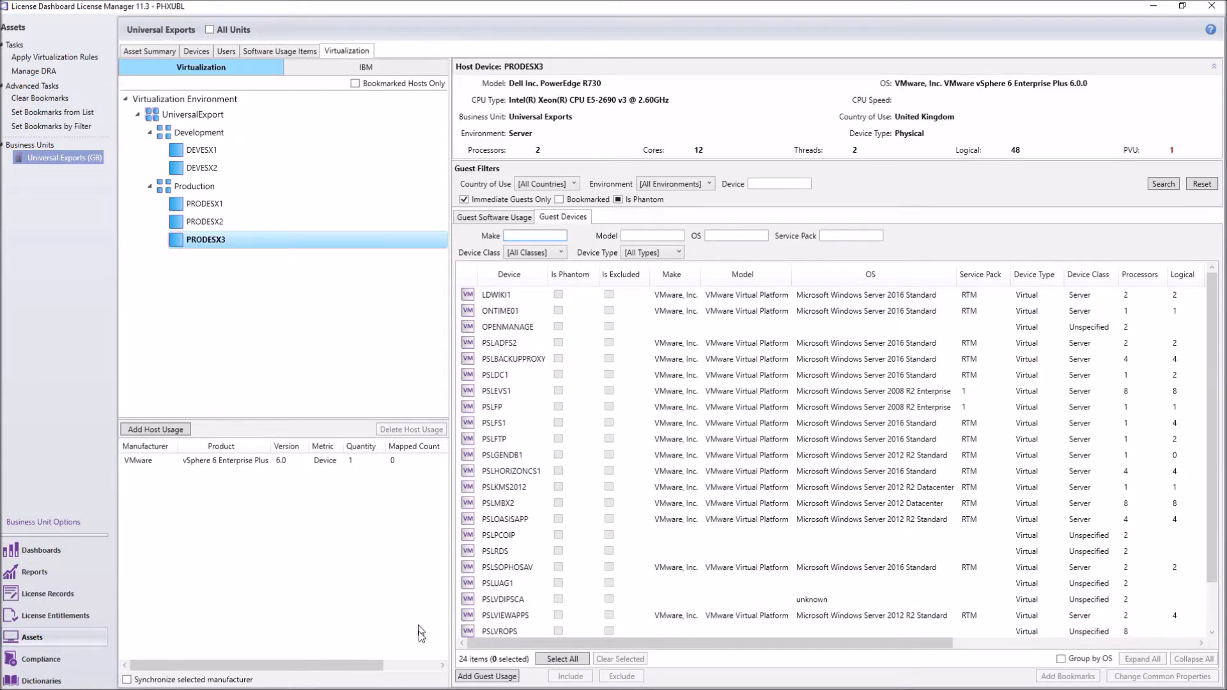
{"action": "left_click", "coordinate": [201, 224]}
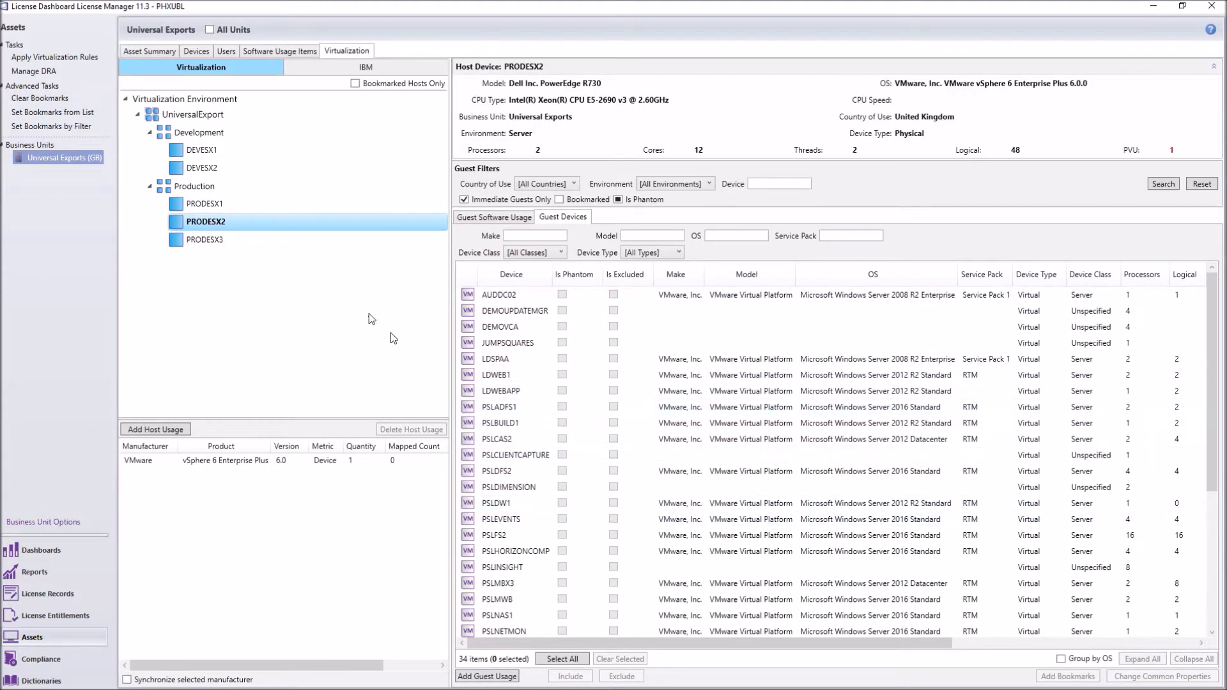
{"action": "left_click", "coordinate": [237, 206]}
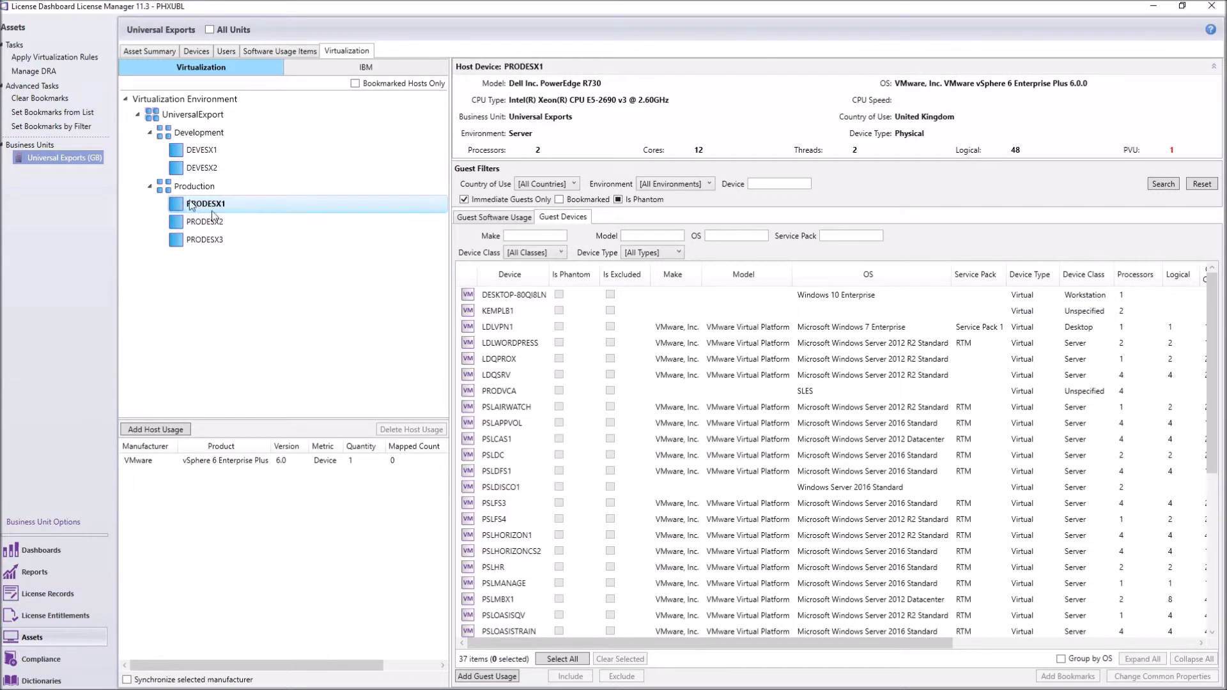
- Enable DRA for both the Development and Production data centres and apply the update
{"action": "left_click", "coordinate": [41, 70]}
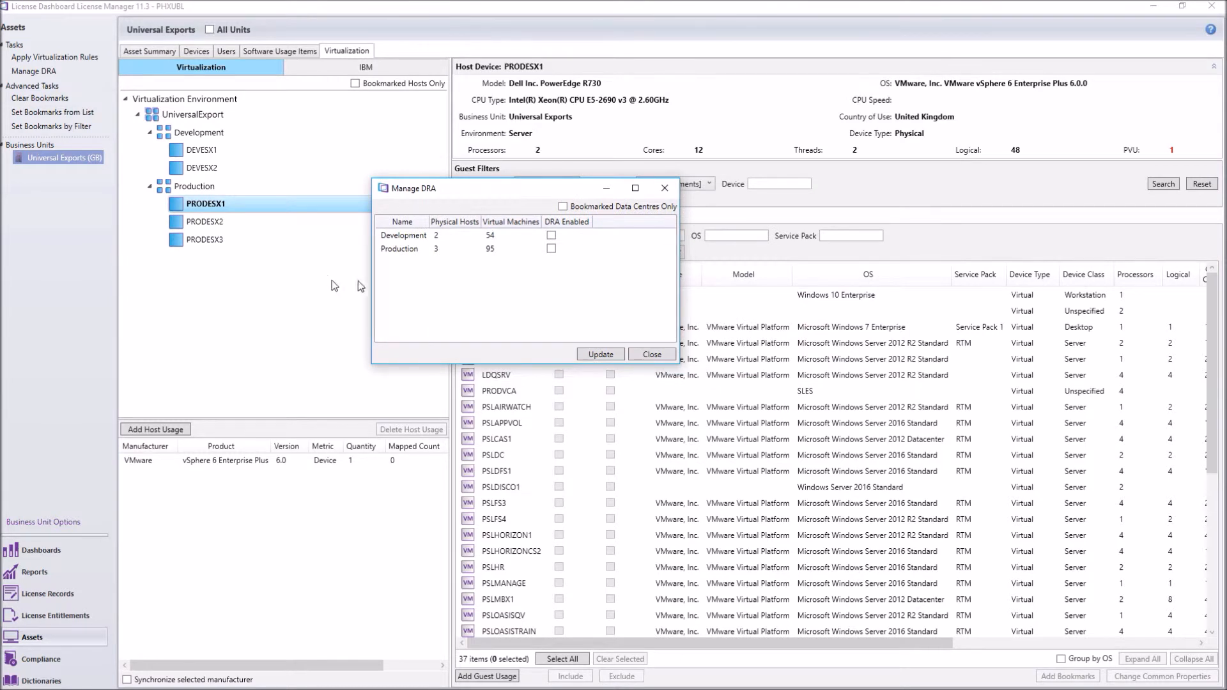
{"action": "left_click", "coordinate": [551, 236]}
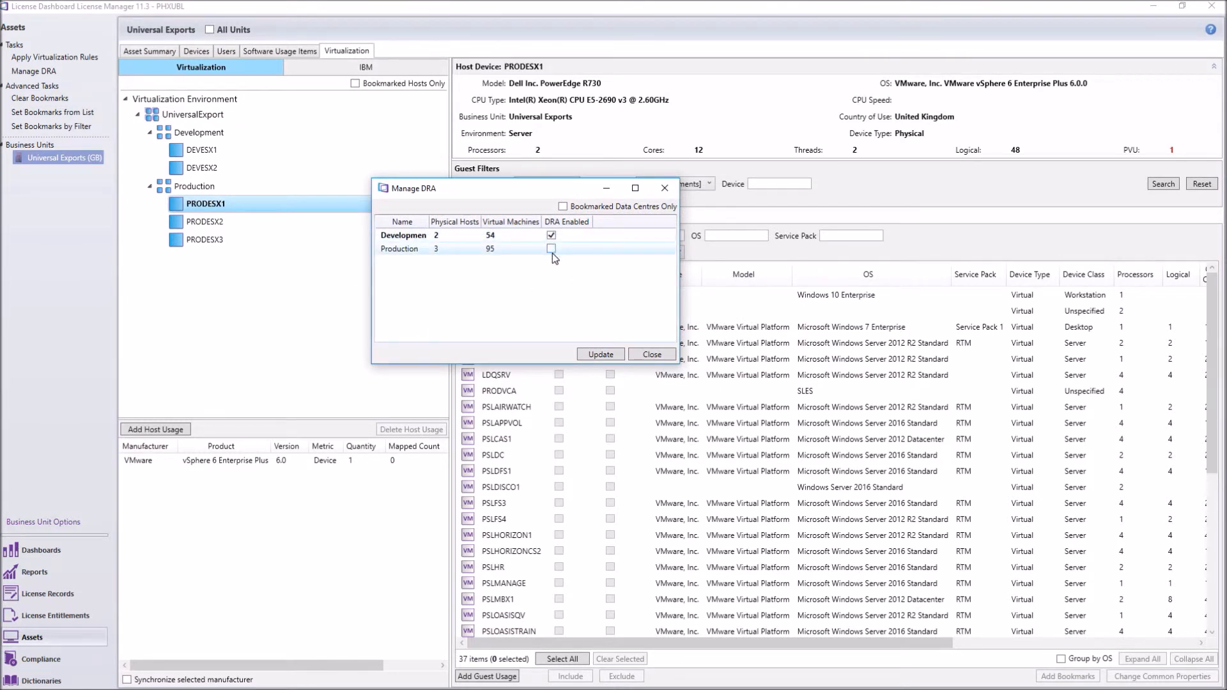
{"action": "left_click", "coordinate": [551, 249]}
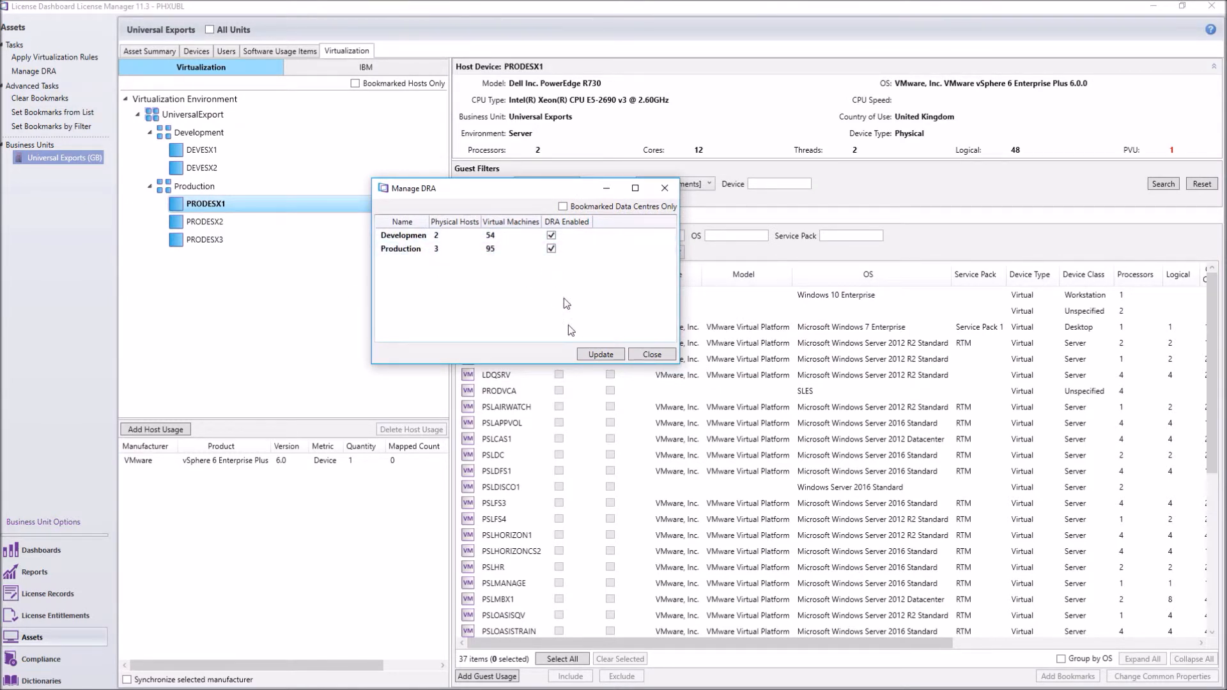
{"action": "left_click", "coordinate": [600, 353]}
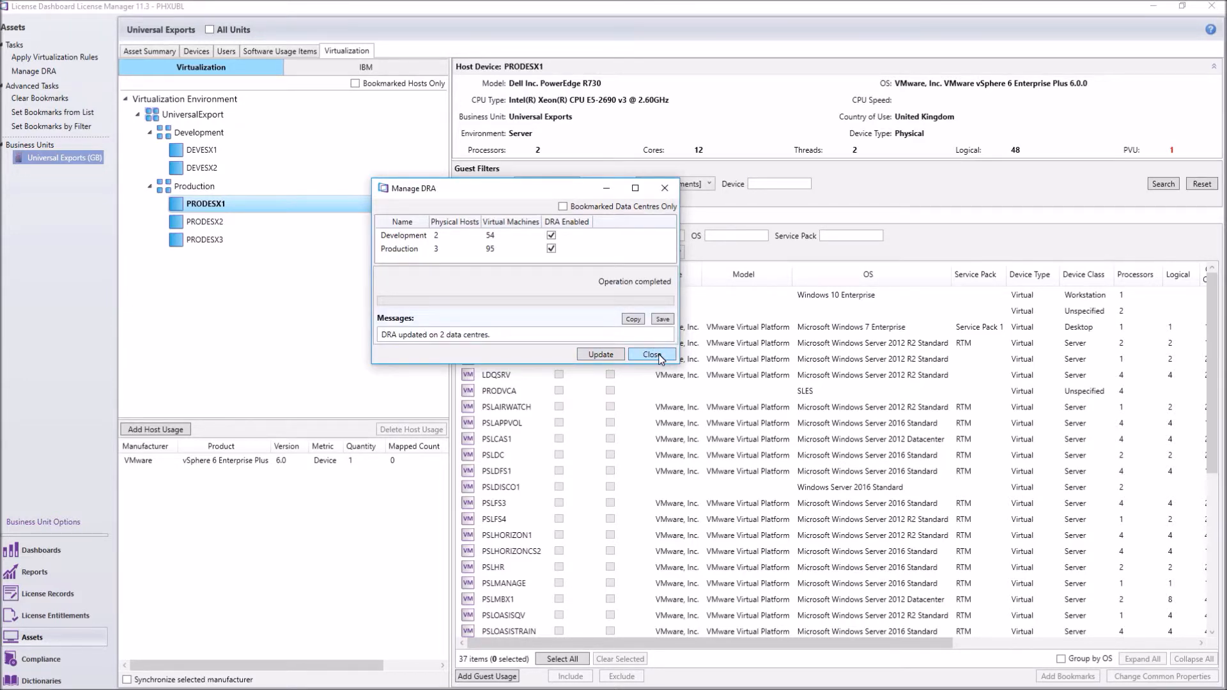
{"action": "left_click", "coordinate": [659, 357]}
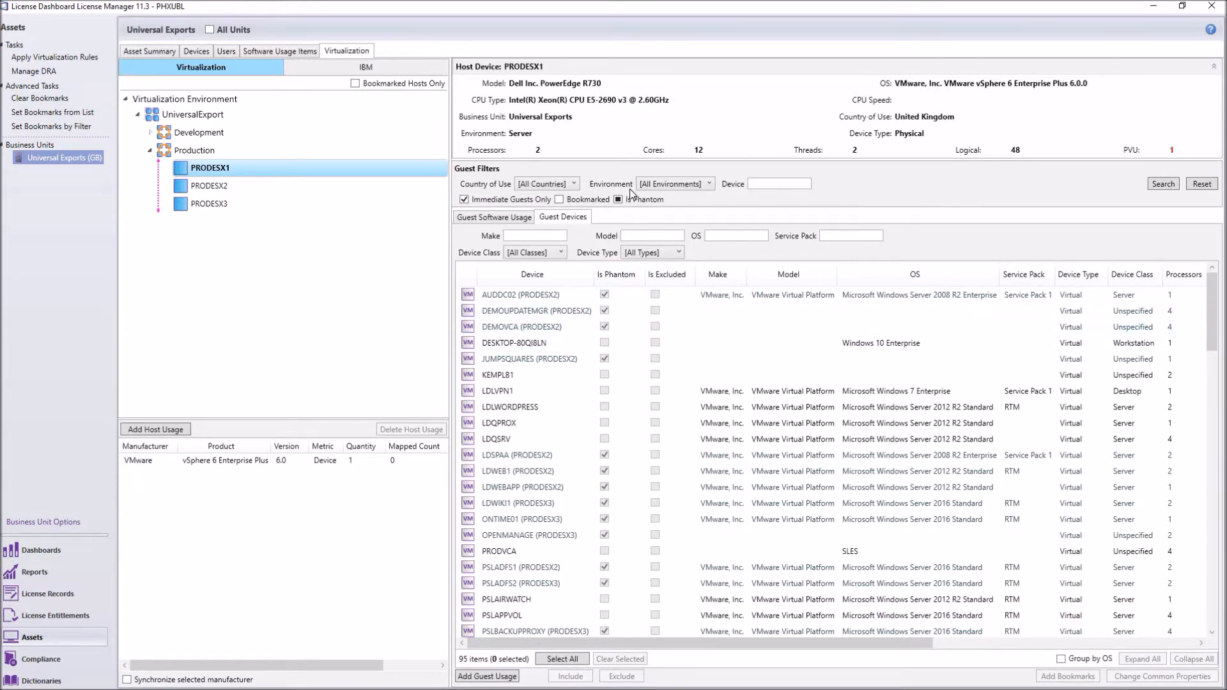
- Filter PRODESX1's guest software usage by manufacturer "microsoft" and product "windows server"
{"action": "left_click", "coordinate": [504, 218]}
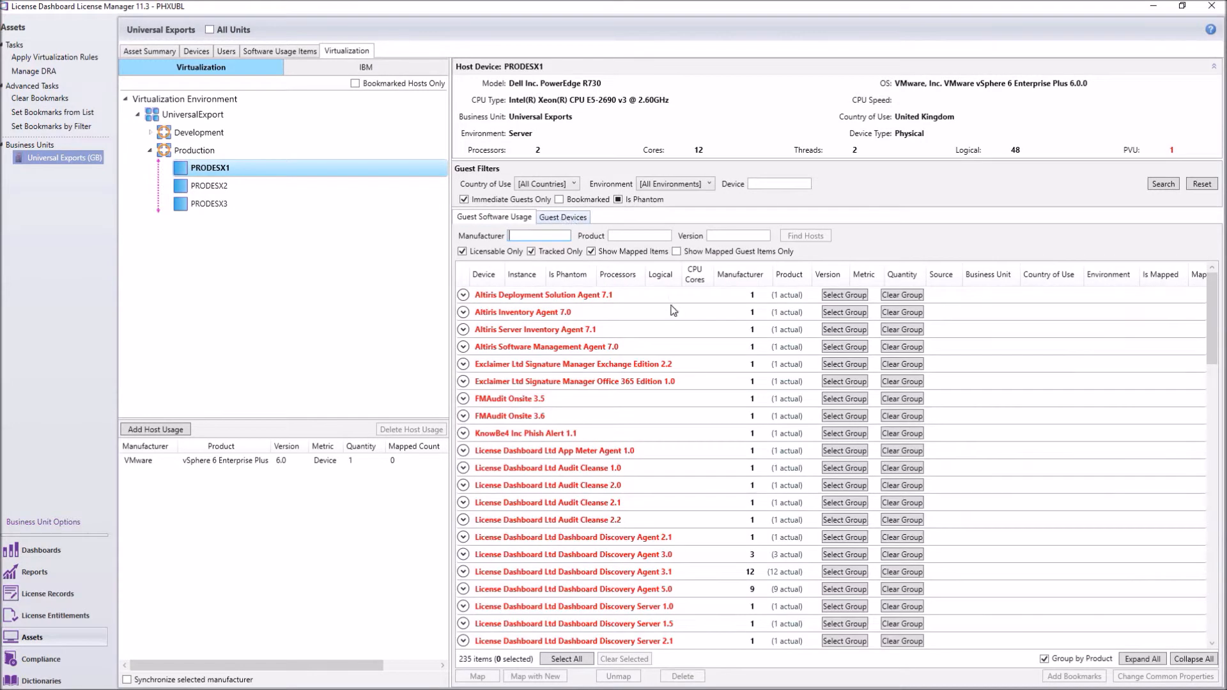
{"action": "left_click", "coordinate": [635, 233]}
{"action": "type", "text": "windows server"}
{"action": "left_click", "coordinate": [555, 235]}
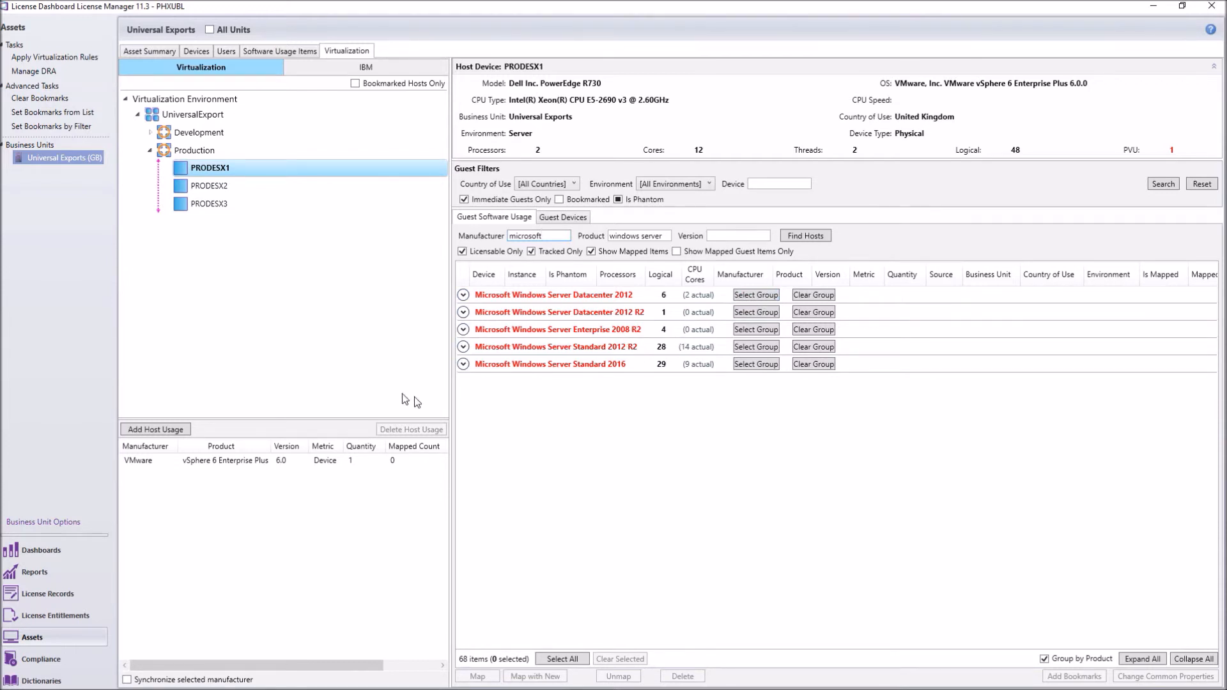
- Start a new mapping for all filtered items, with host license Windows Server Datacenter 2 Core and metric Microsoft - 2-Core (OS)
{"action": "left_click", "coordinate": [562, 659]}
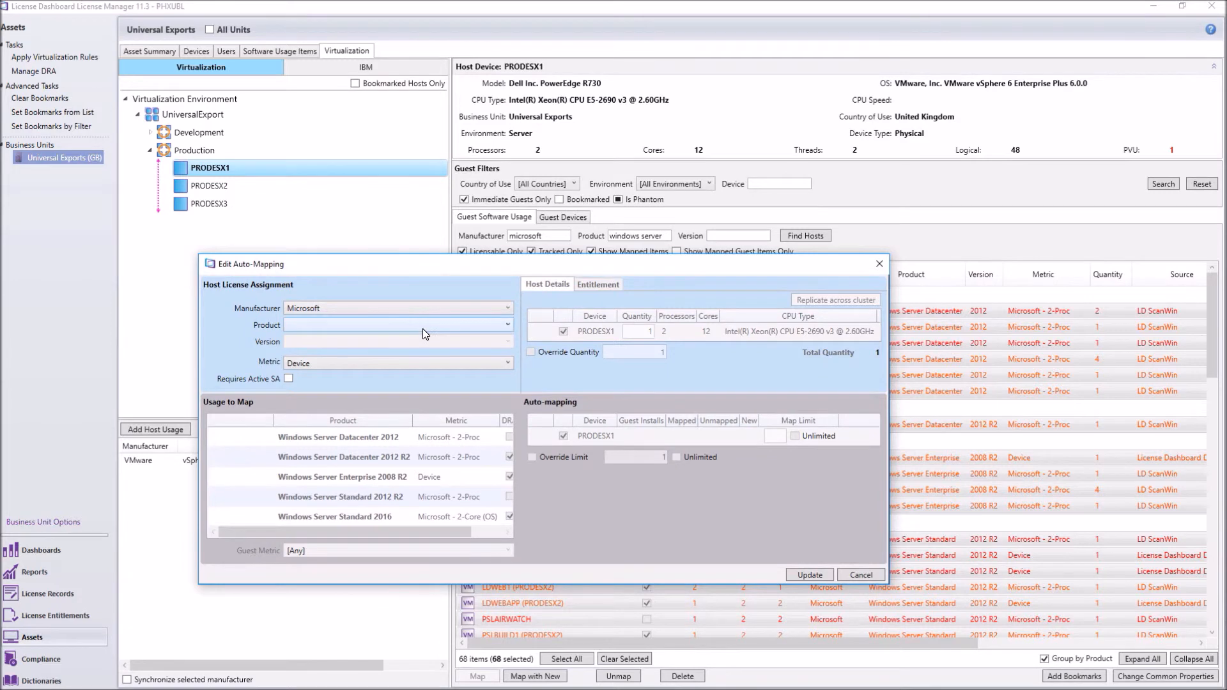
{"action": "left_click", "coordinate": [425, 326]}
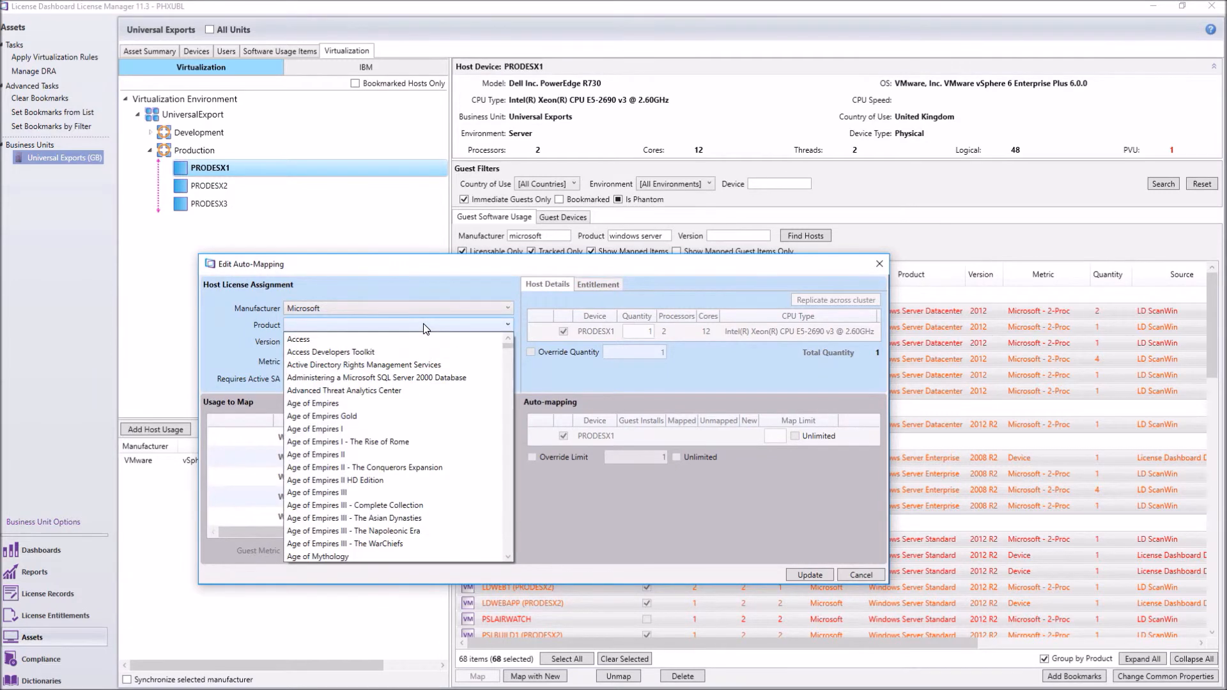
{"action": "type", "text": "windows s"}
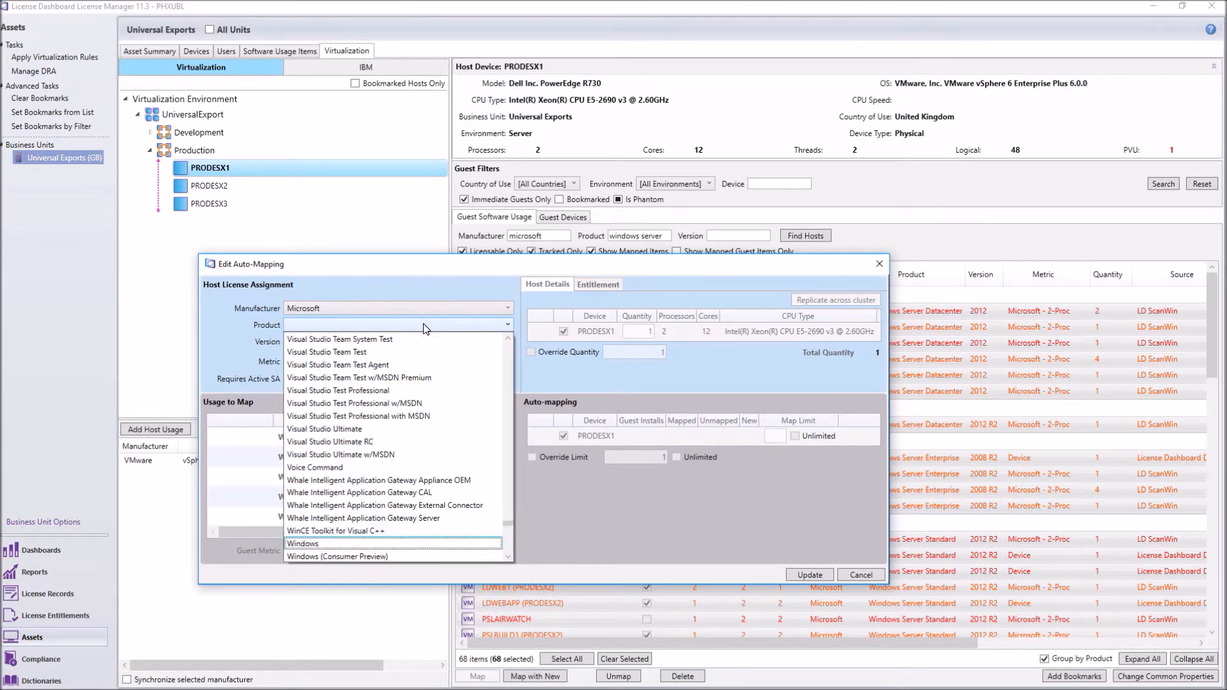
{"action": "key", "text": "Down"}
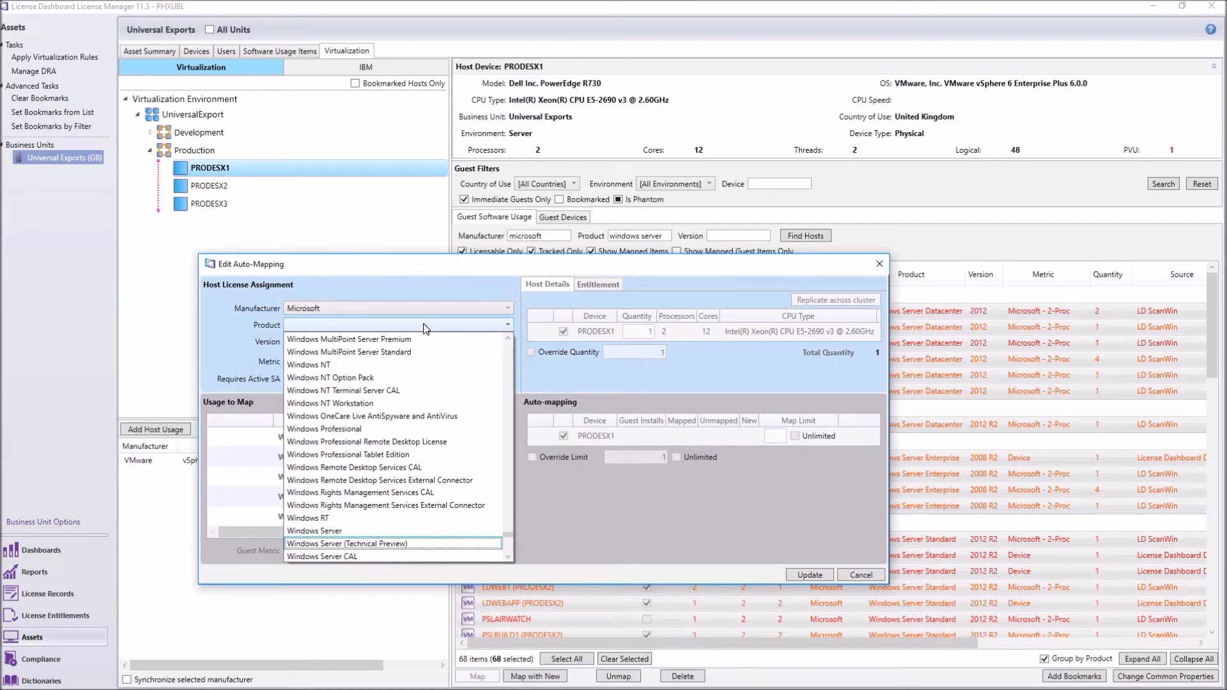
{"action": "scroll", "coordinate": [391, 469], "scroll_direction": "down", "scroll_amount": 5}
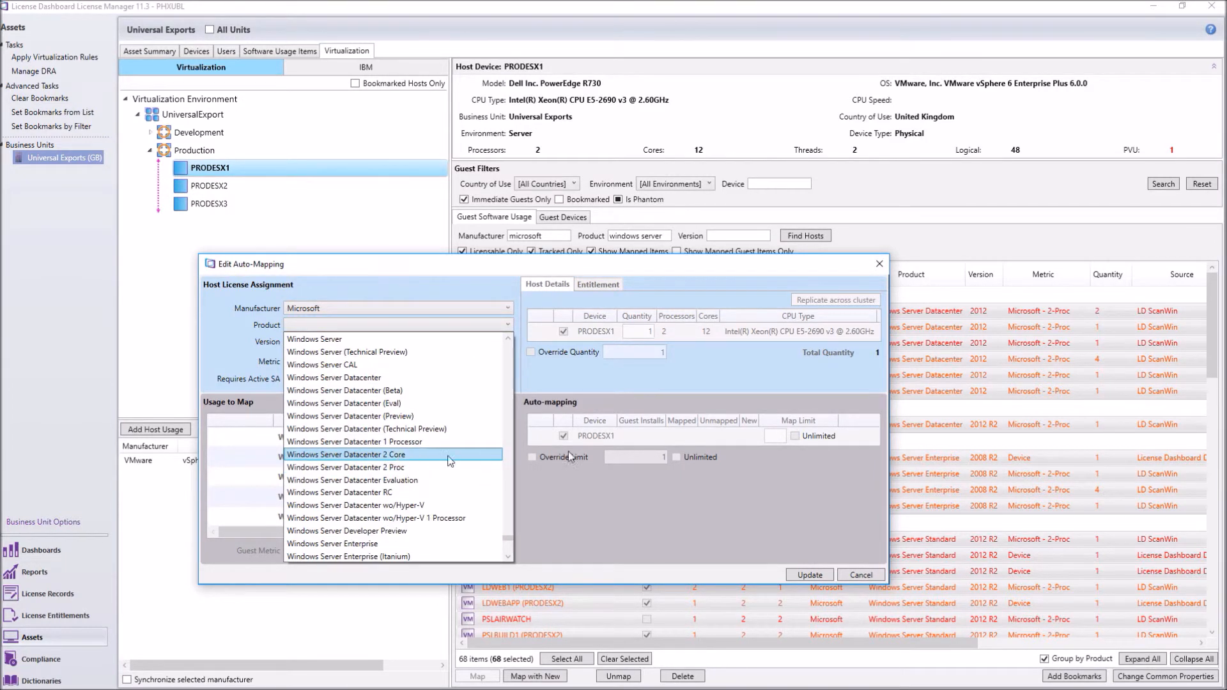
{"action": "left_click", "coordinate": [393, 455]}
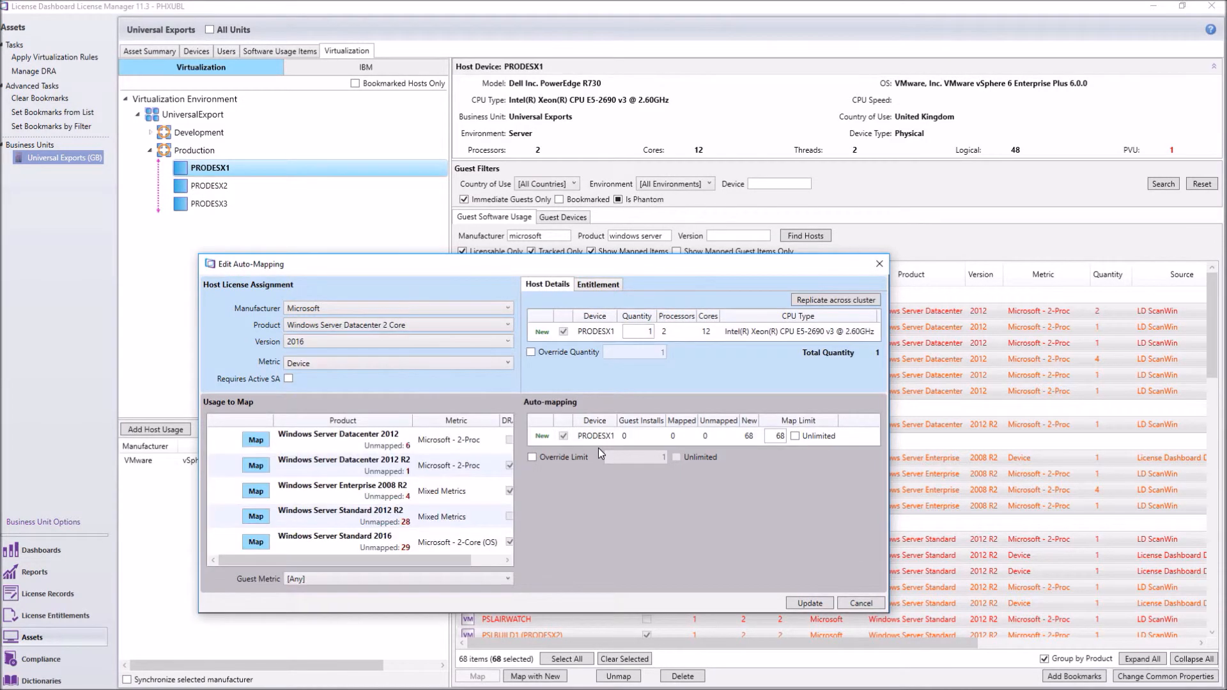
{"action": "left_click", "coordinate": [354, 362]}
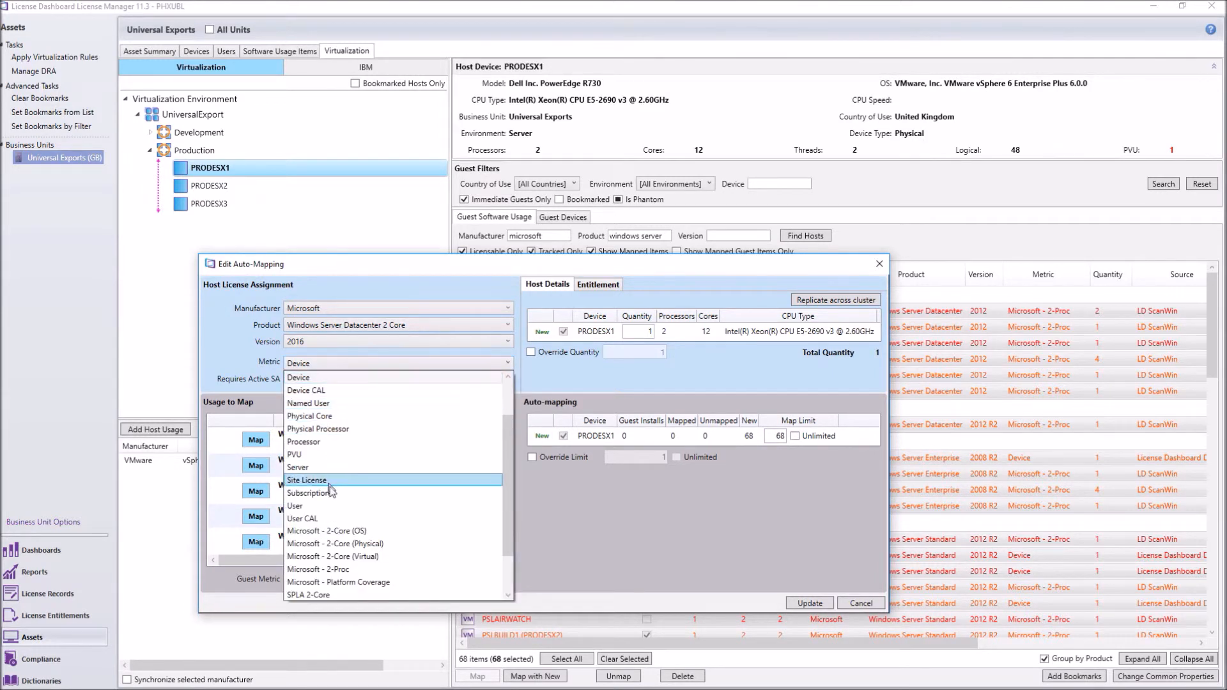
{"action": "left_click", "coordinate": [331, 531]}
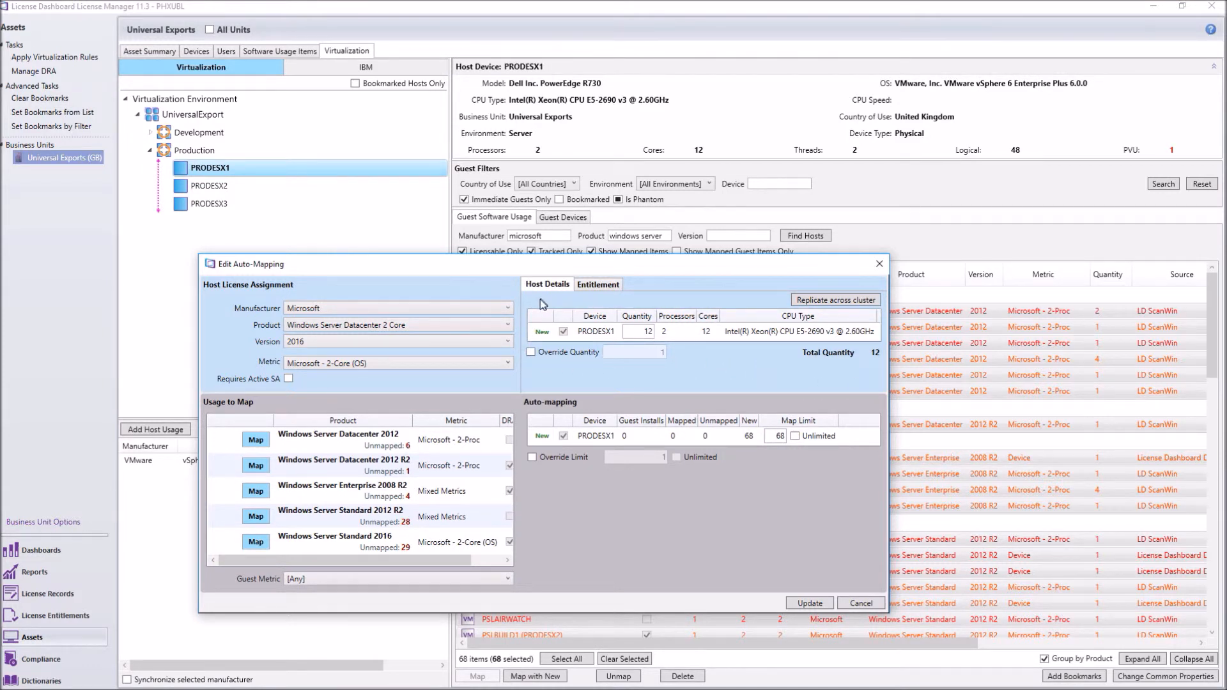
- Check the entitlement available for the host license, then override the auto-mapping limit with Unlimited
{"action": "left_click", "coordinate": [604, 285]}
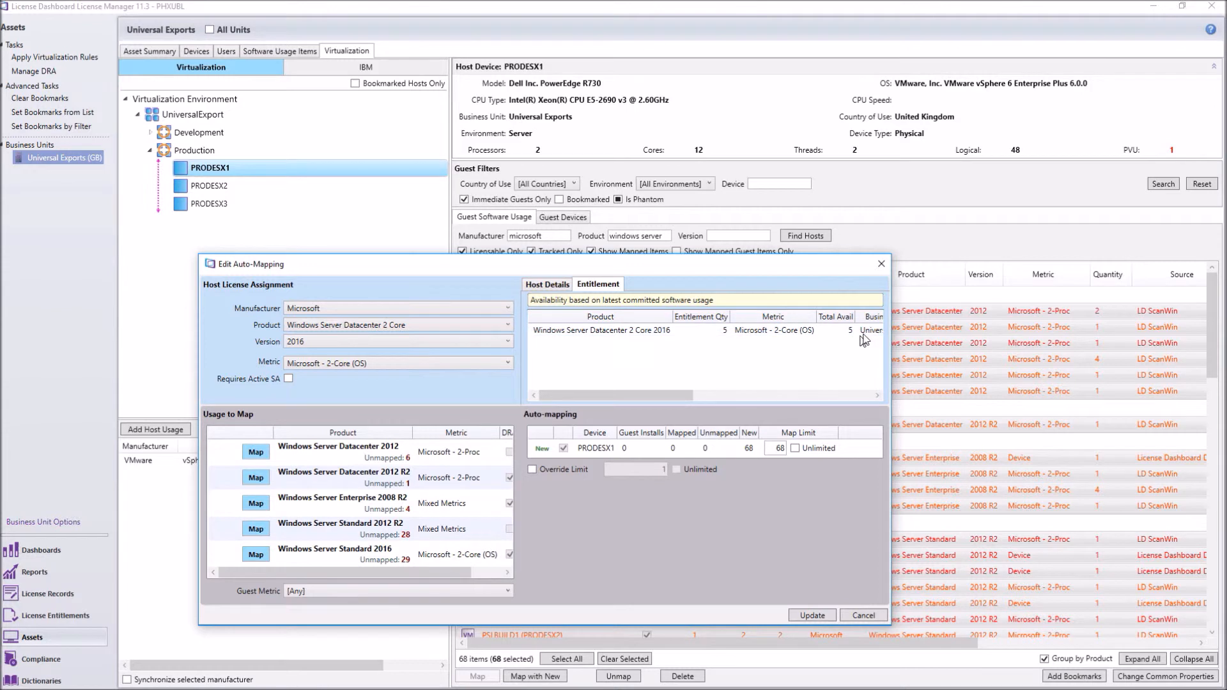
{"action": "left_click", "coordinate": [552, 285]}
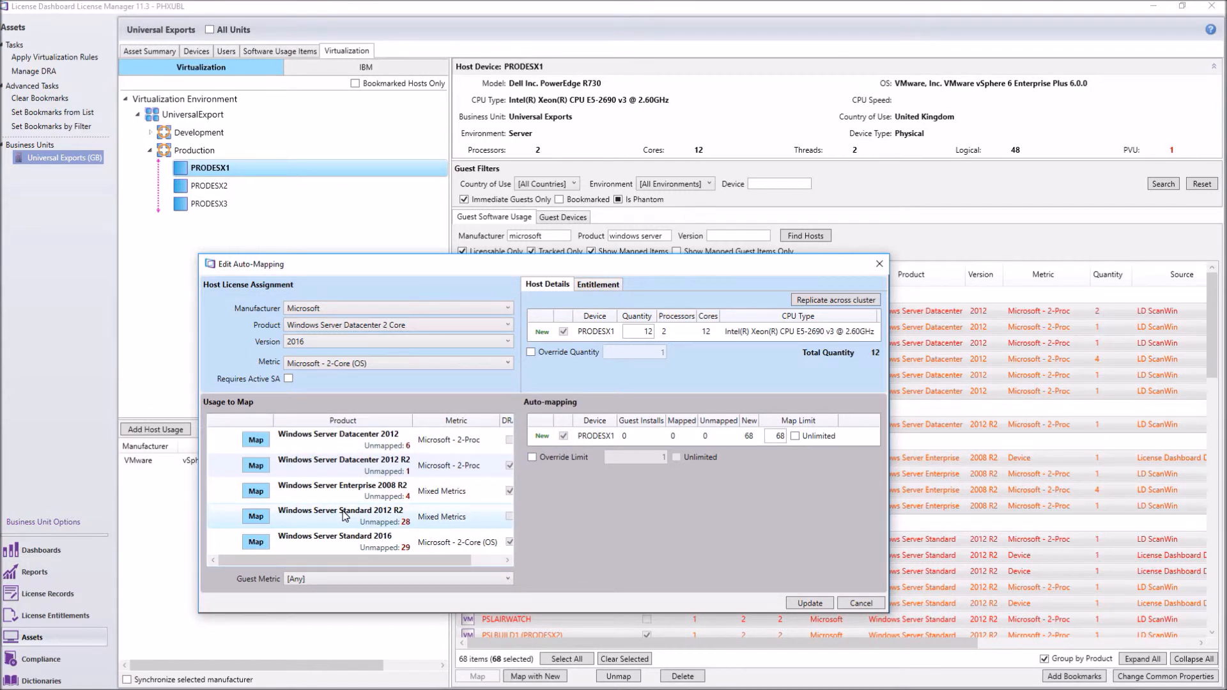
{"action": "left_click", "coordinate": [531, 458]}
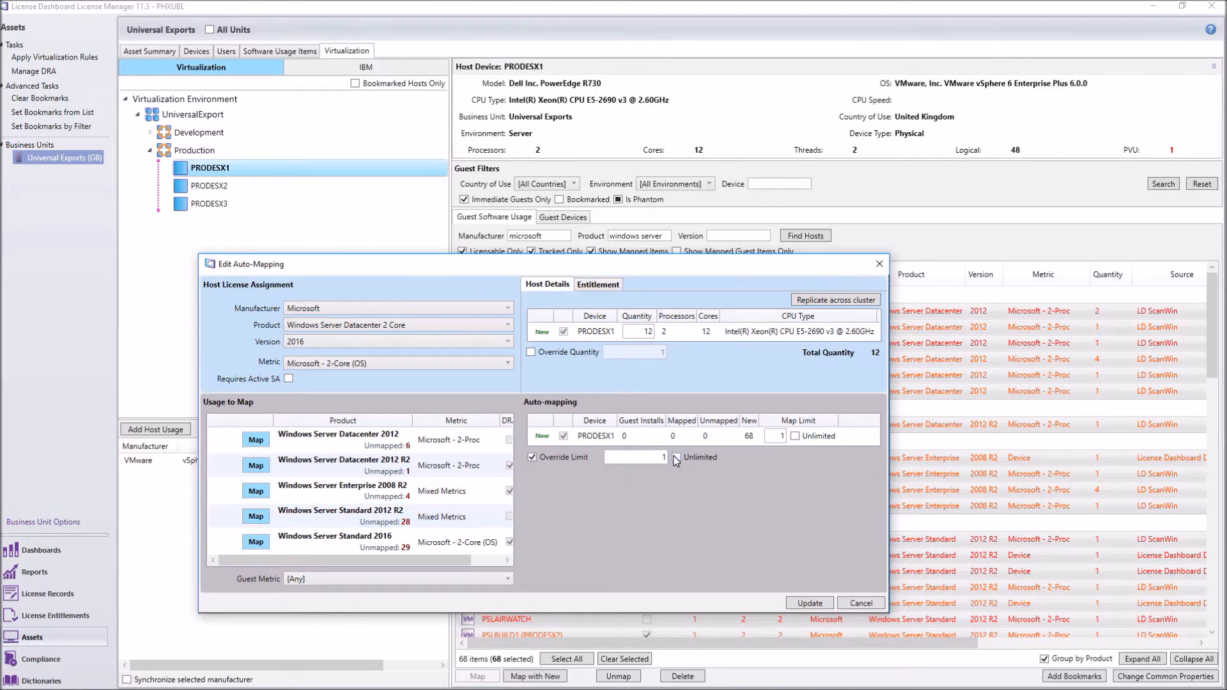
{"action": "left_click", "coordinate": [676, 458]}
- Replicate the host license assignment across all hosts in the Production cluster and apply the mapping update
{"action": "left_click_drag", "start_coordinate": [730, 261], "coordinate": [861, 192]}
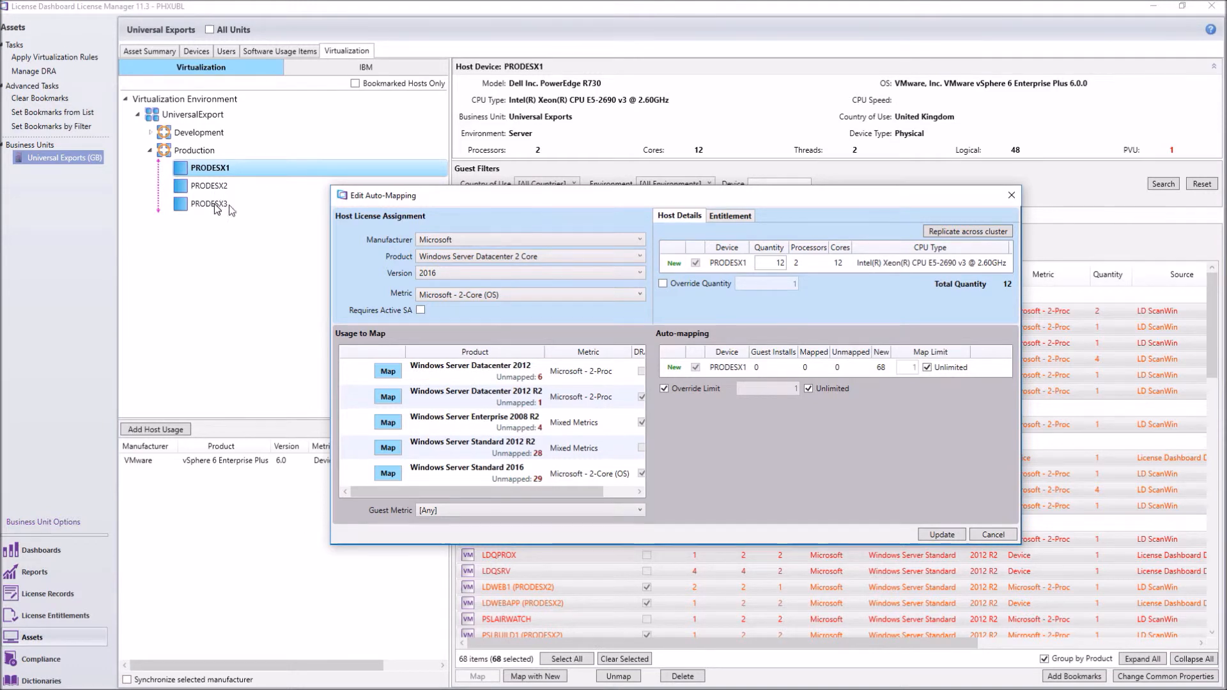
{"action": "left_click", "coordinate": [975, 232]}
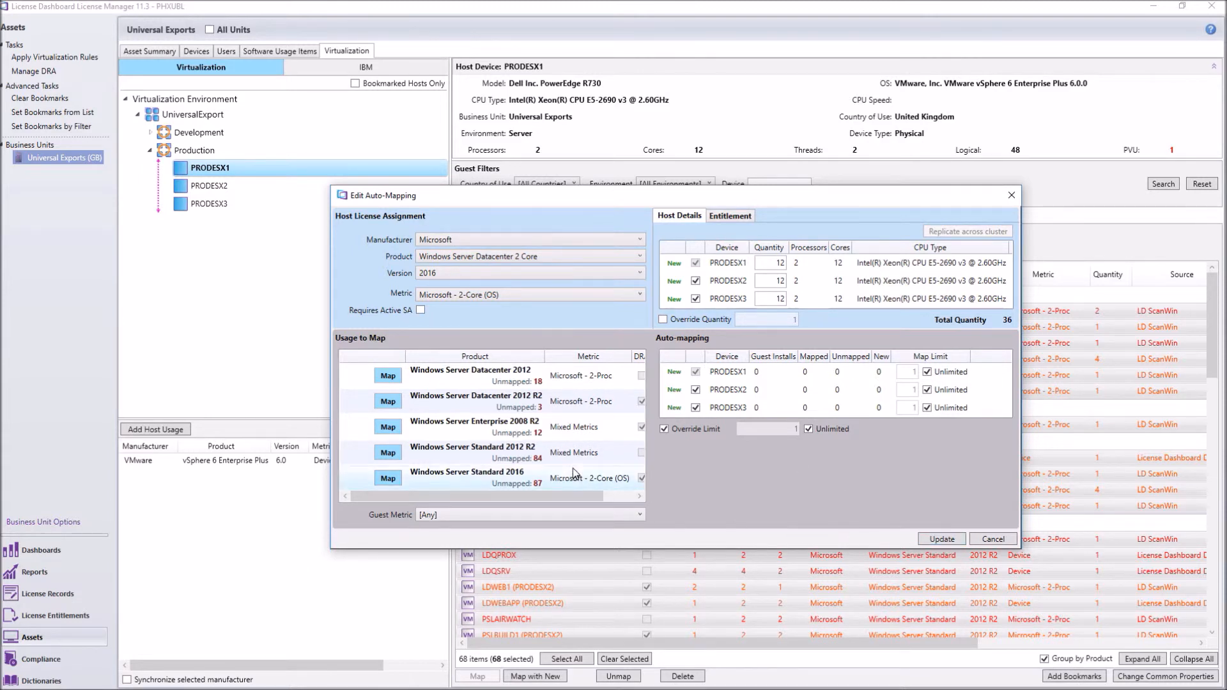
{"action": "left_click", "coordinate": [942, 539]}
{"action": "left_click", "coordinate": [613, 402]}
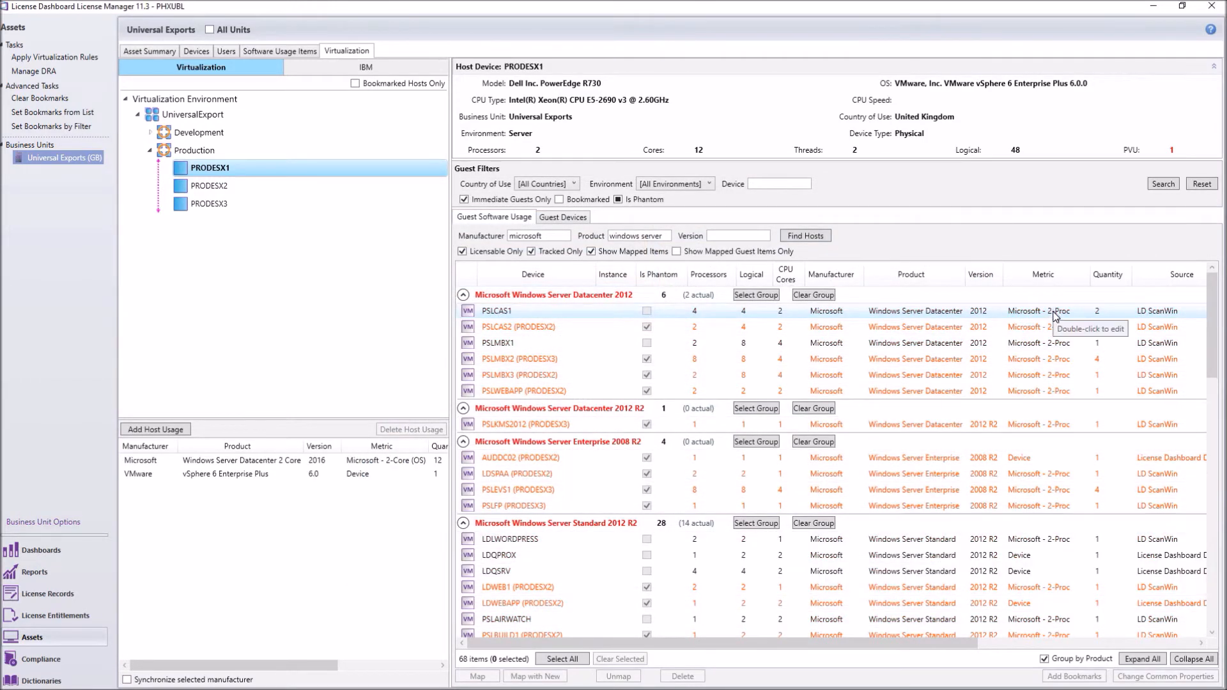
- Find hosts with unmapped microsoft windows server installs and show the guest software usage of DEVESX2 in the Development cluster
{"action": "scroll", "coordinate": [942, 436], "scroll_direction": "down", "scroll_amount": 3}
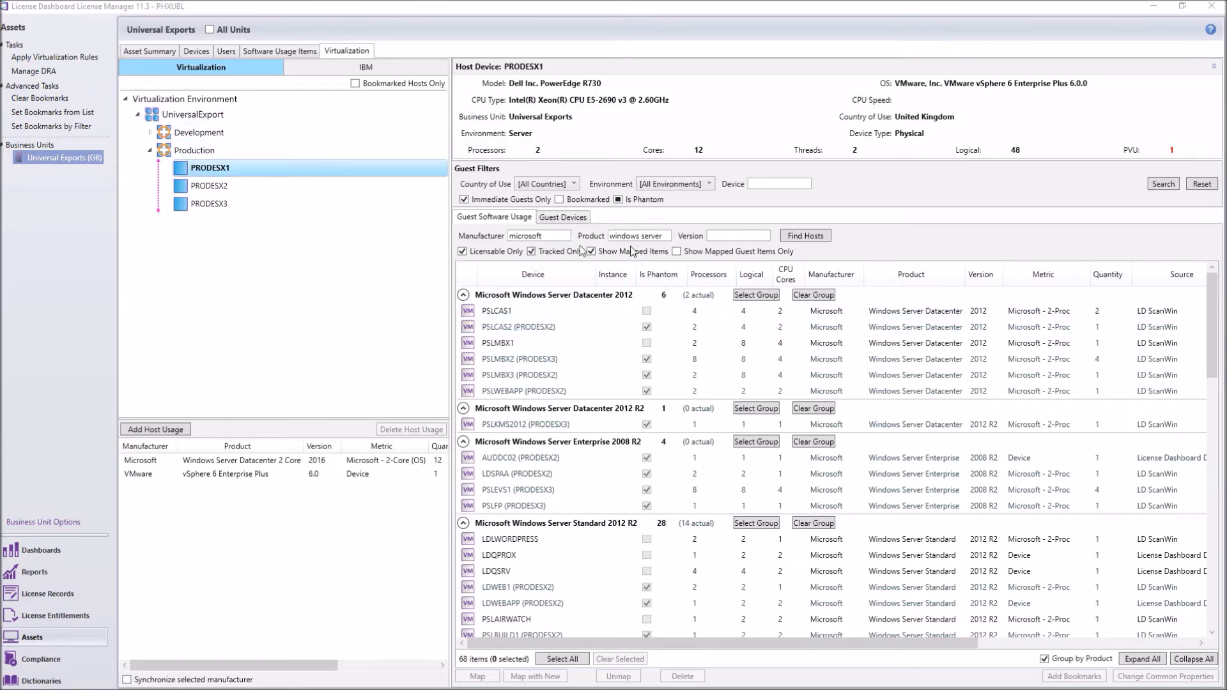
{"action": "left_click", "coordinate": [151, 133]}
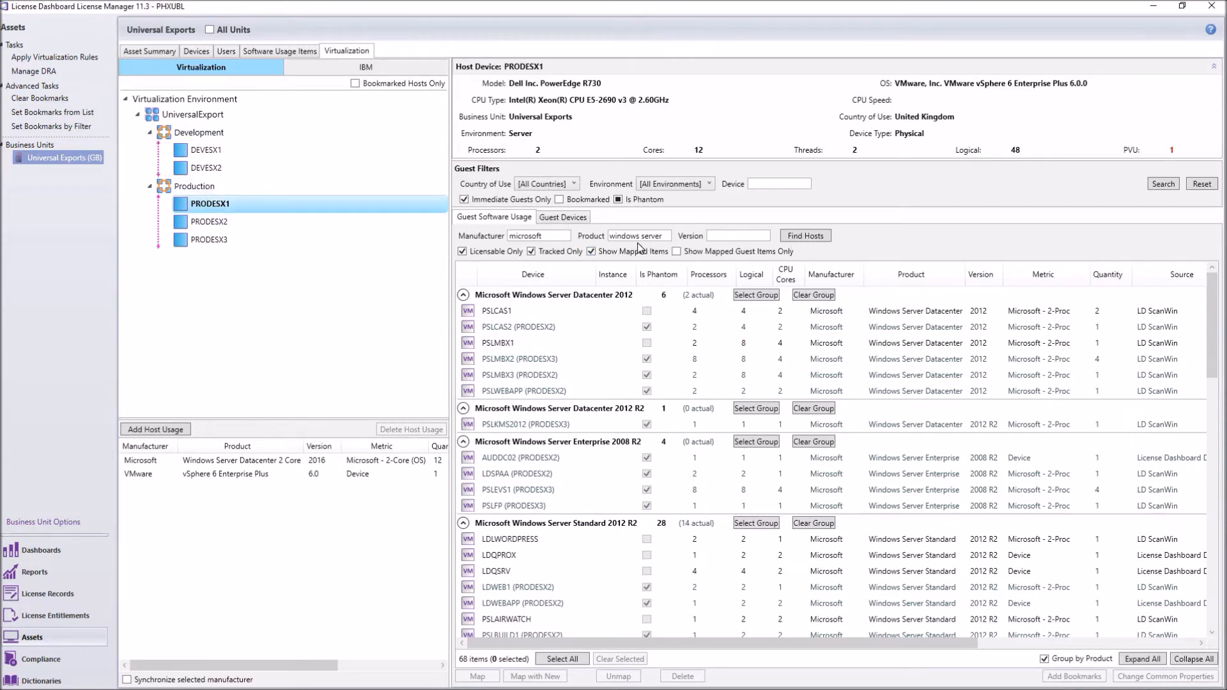
{"action": "left_click", "coordinate": [821, 235]}
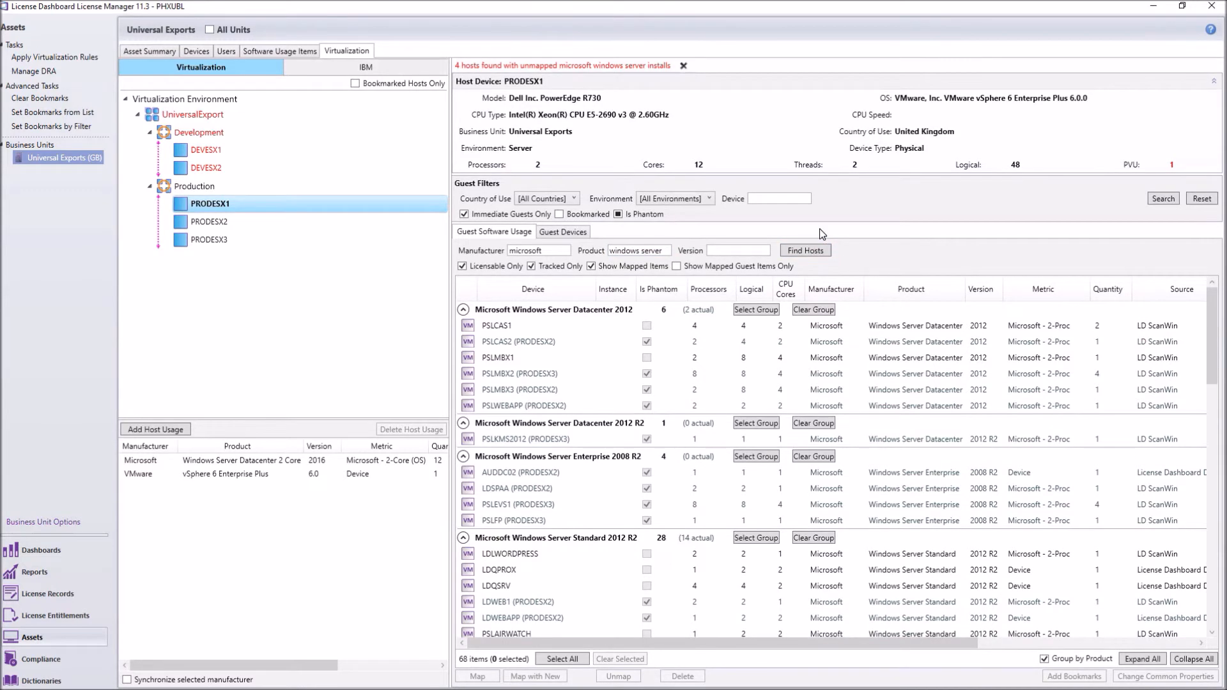
{"action": "left_click", "coordinate": [215, 167]}
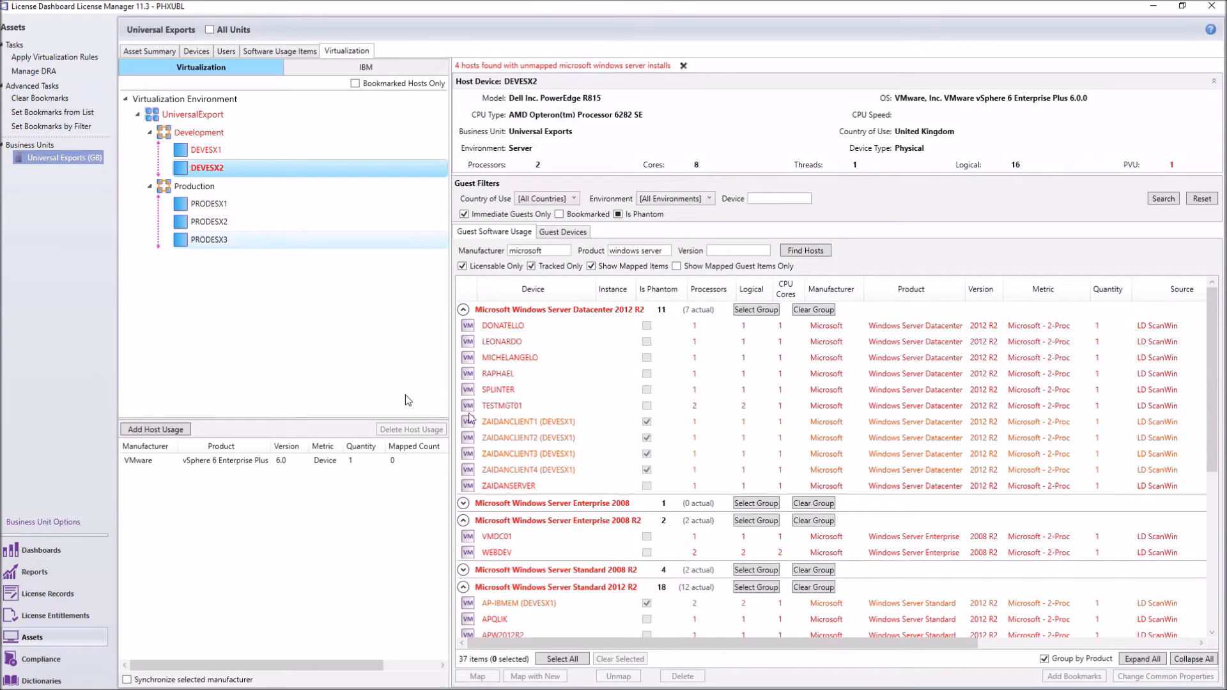